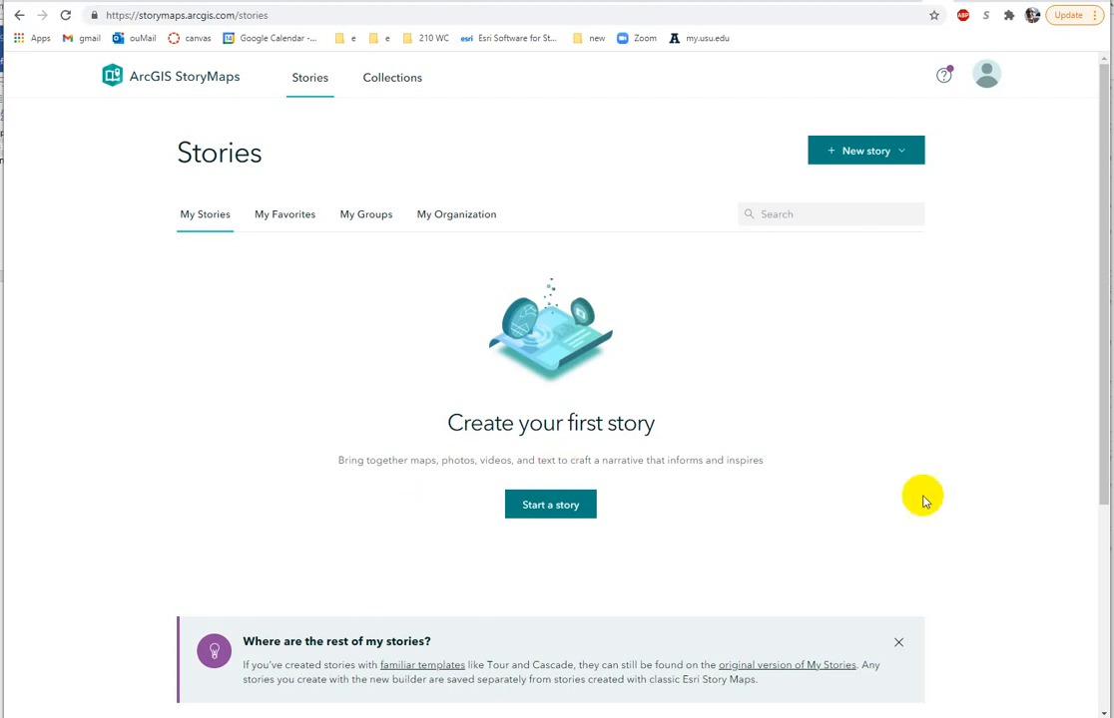
# - Start a new story and title it "Details of Digital Elevation"
pyautogui.click(548, 507)
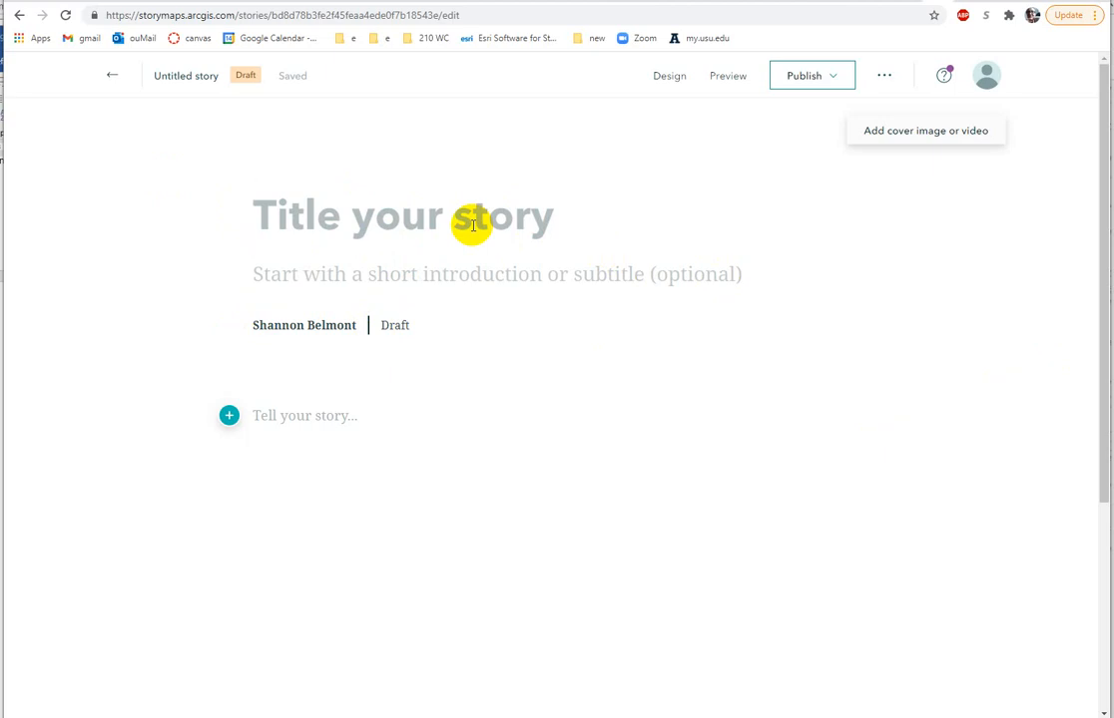
pyautogui.write('Details')
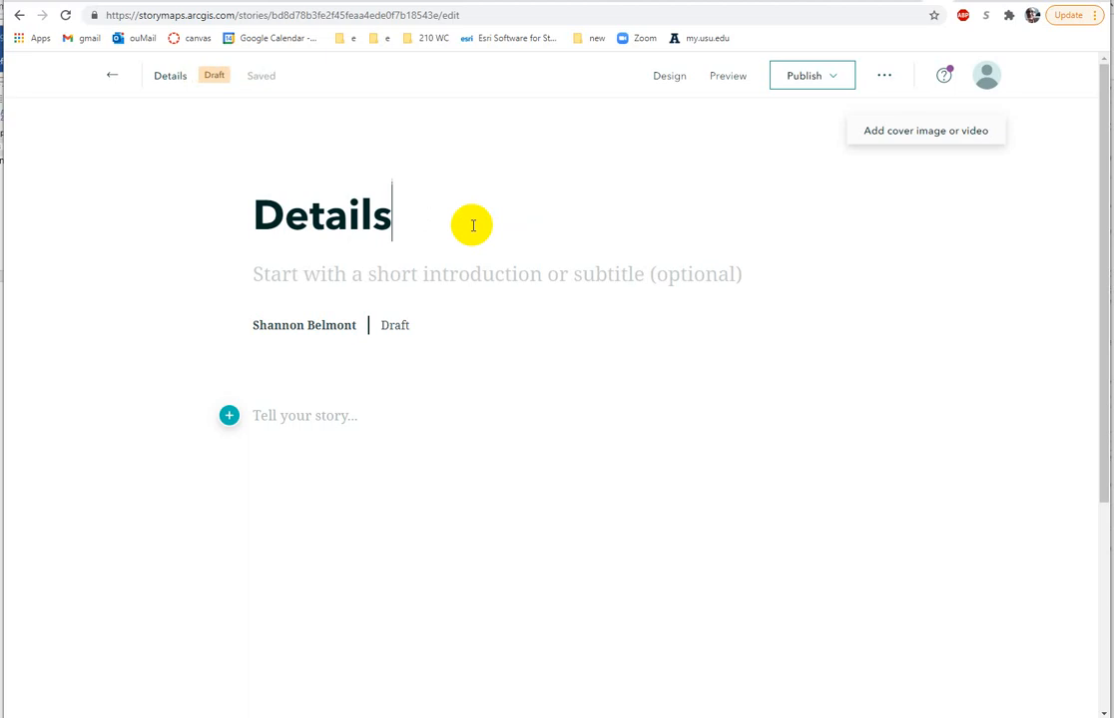
pyautogui.write(' of Dig')
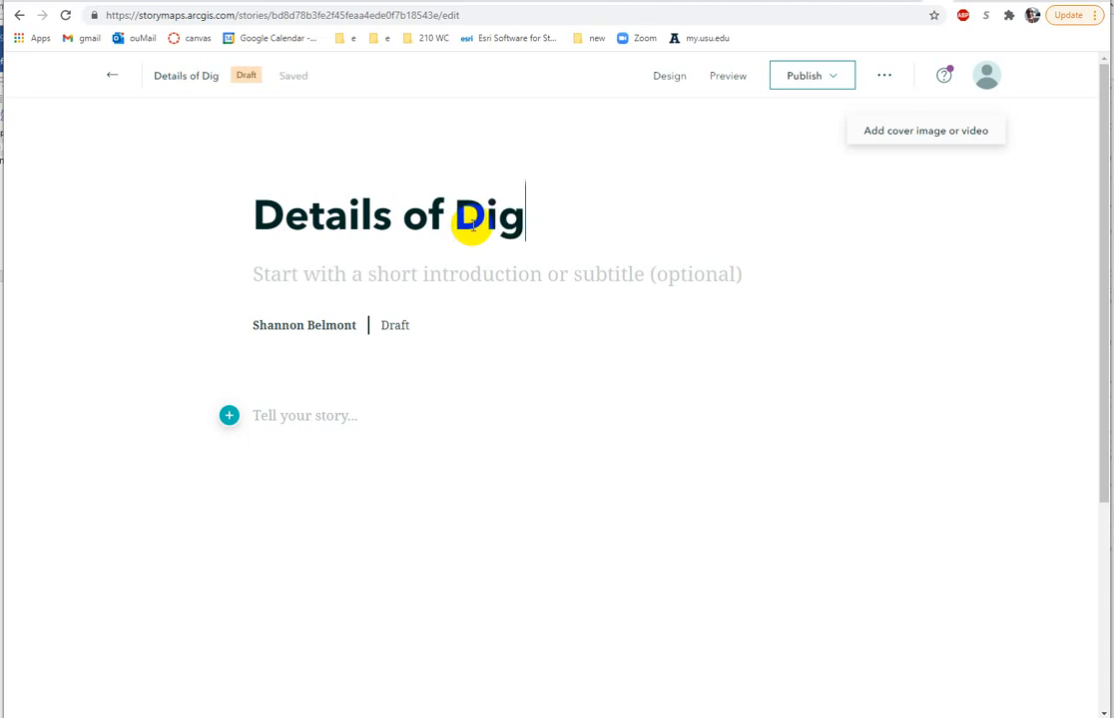
pyautogui.write('ital Ele')
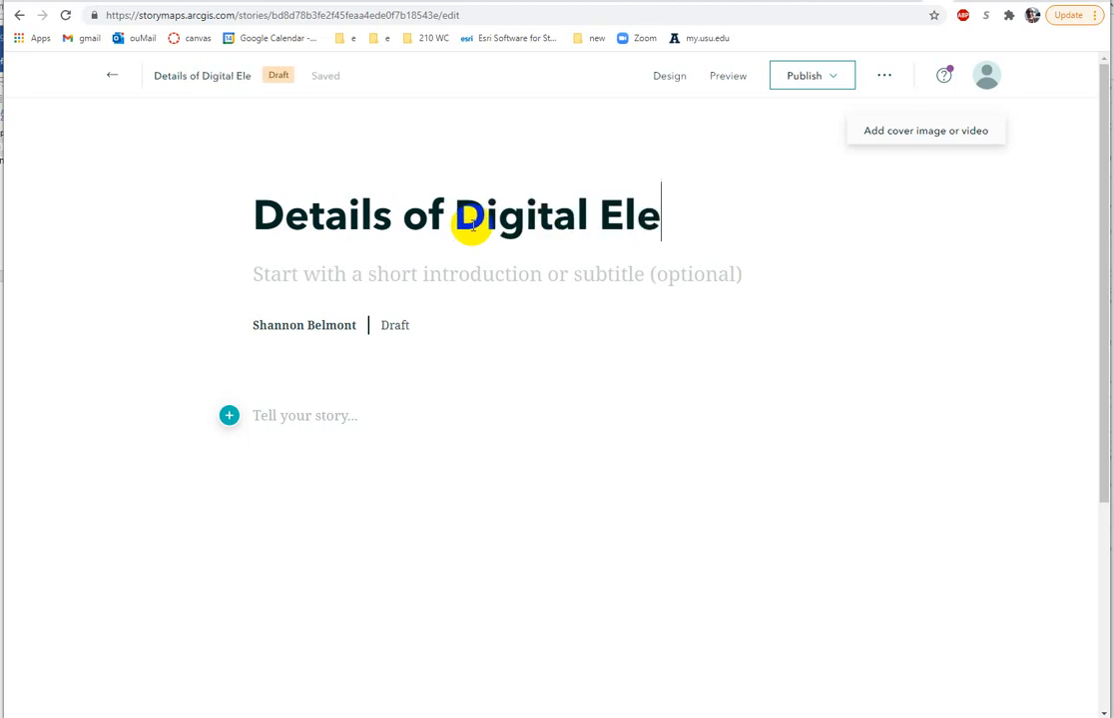
pyautogui.write('vation')
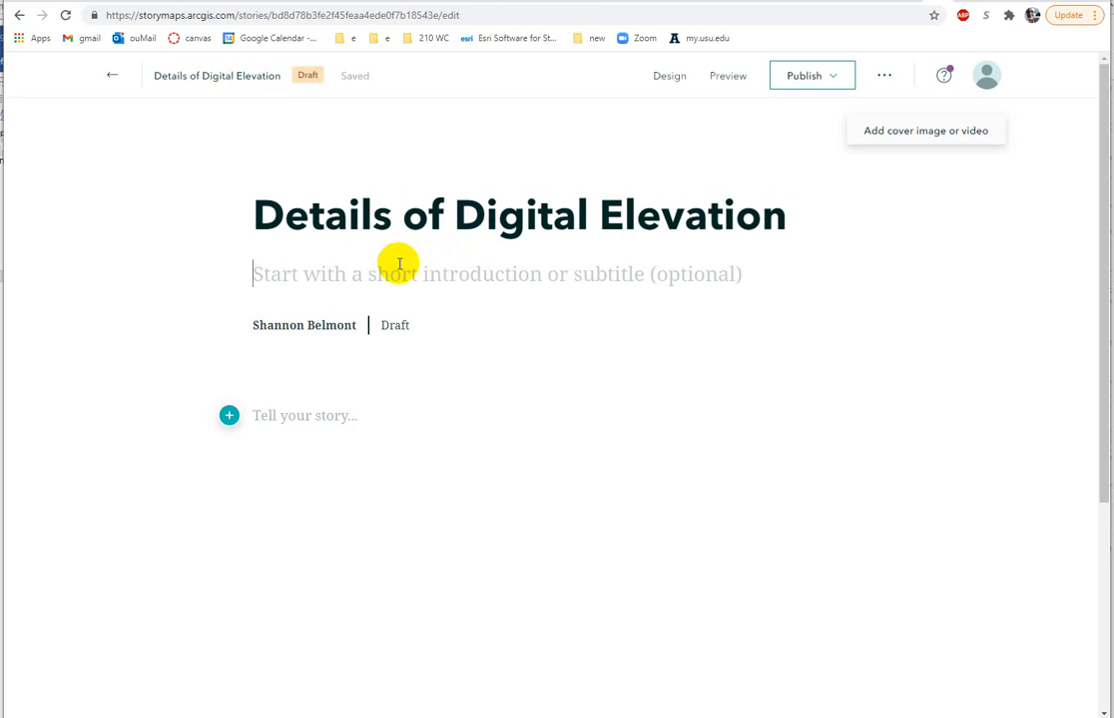
# - Enter the story's subtitle "What goes into the creation of elevation models and how it all affects what comes out"
pyautogui.write('What goes into th')
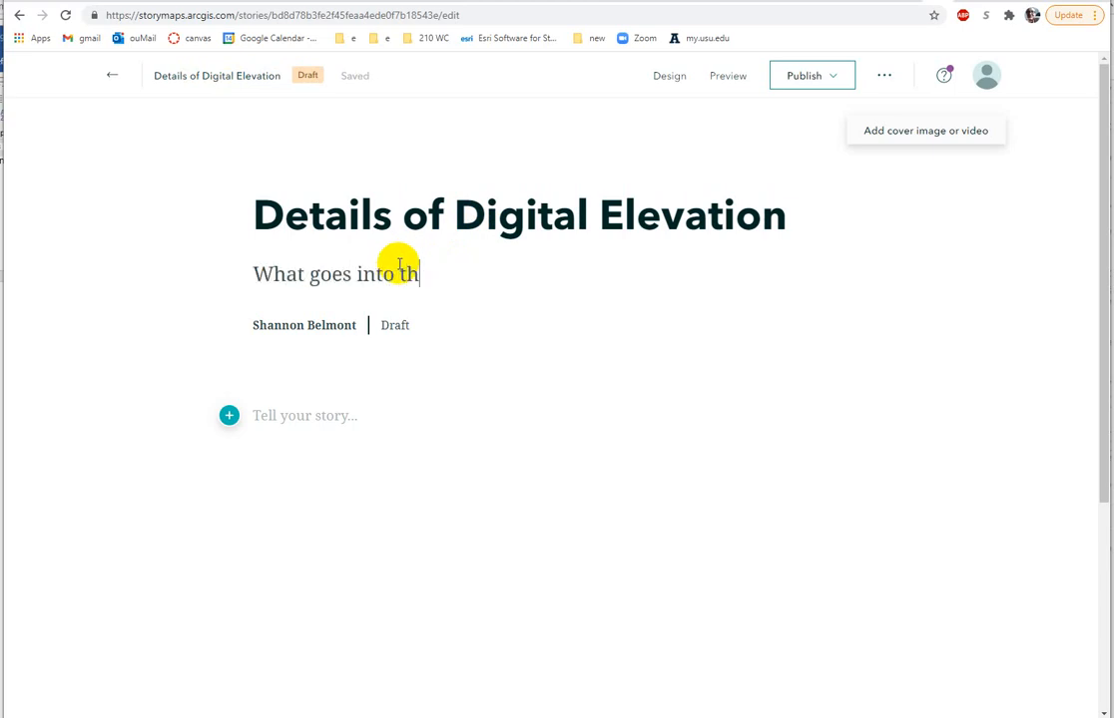
pyautogui.write('e creation')
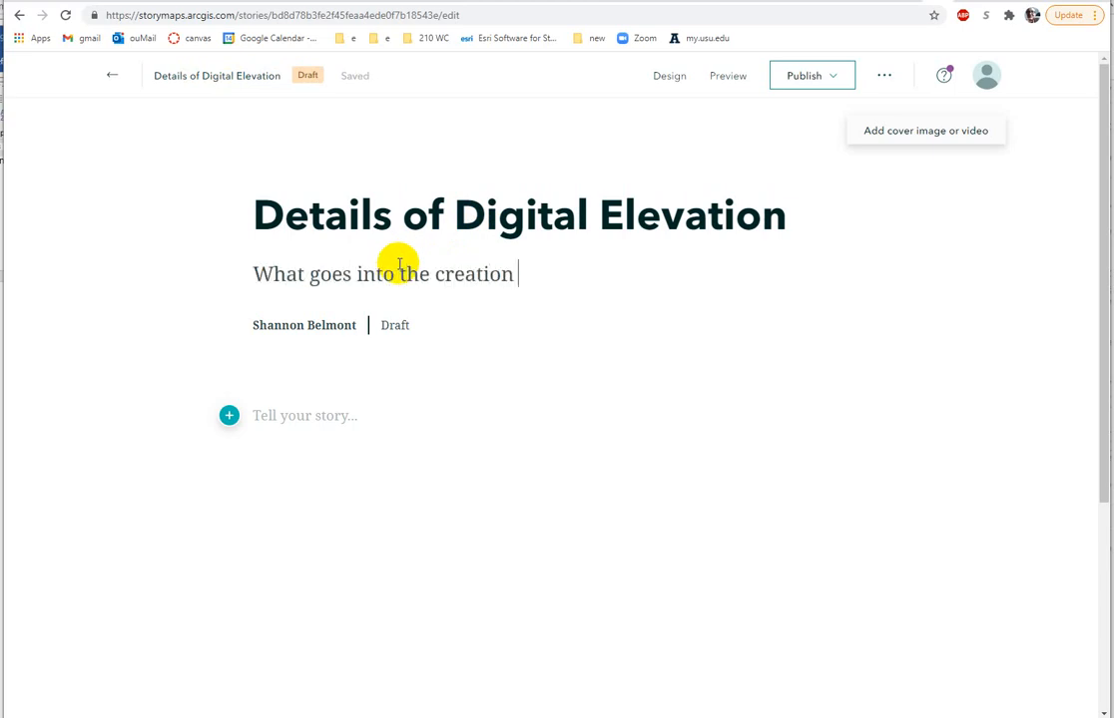
pyautogui.write(' of elevation ')
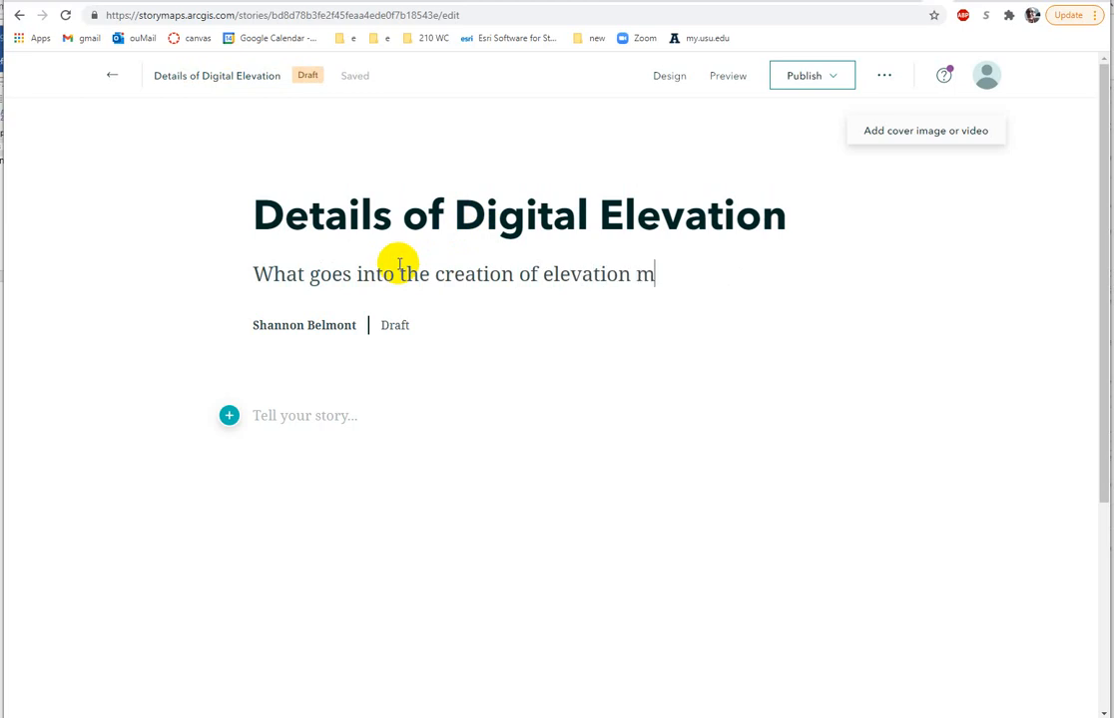
pyautogui.write('models and h')
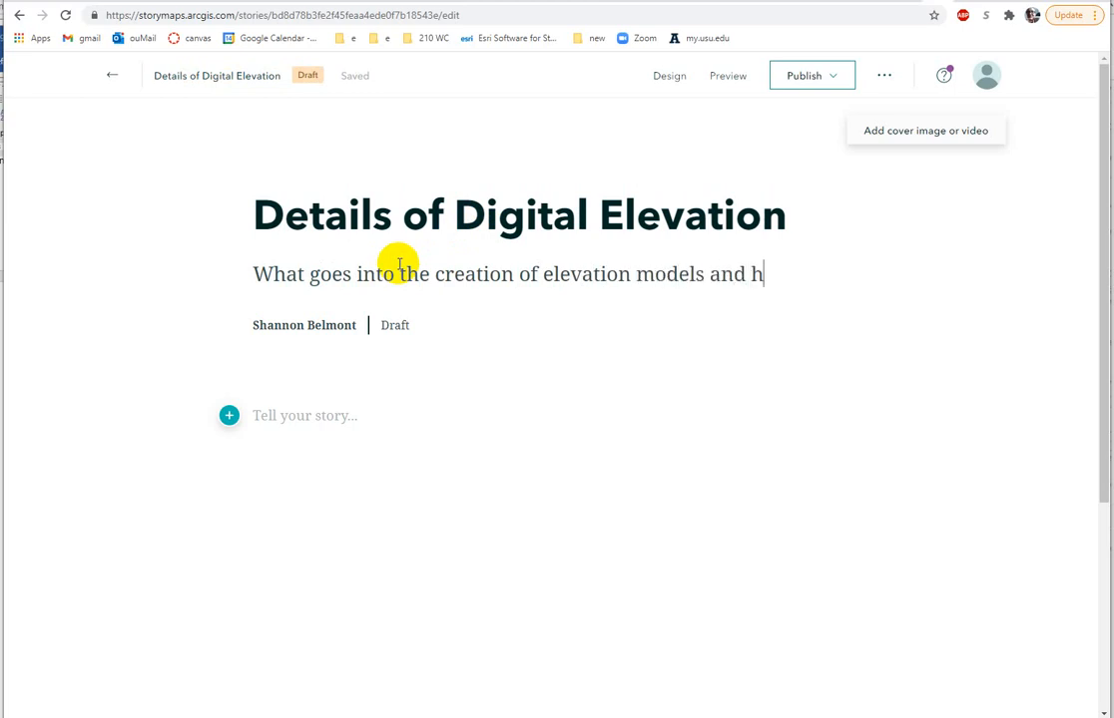
pyautogui.write('ow it all affe')
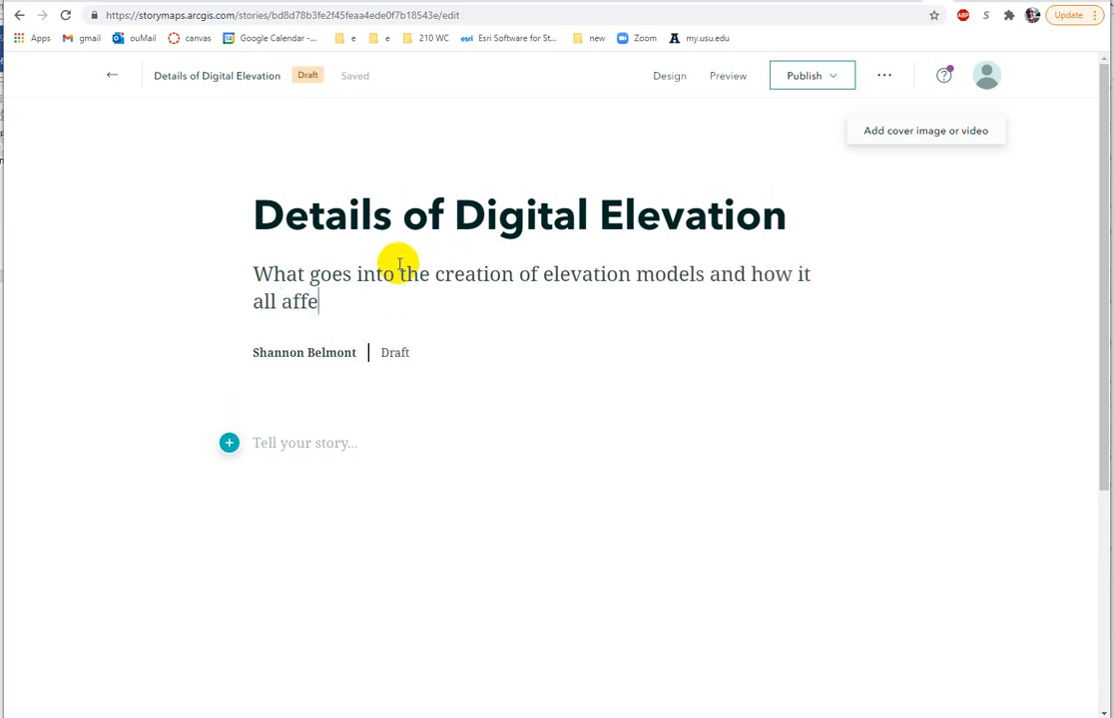
pyautogui.write('cts what ')
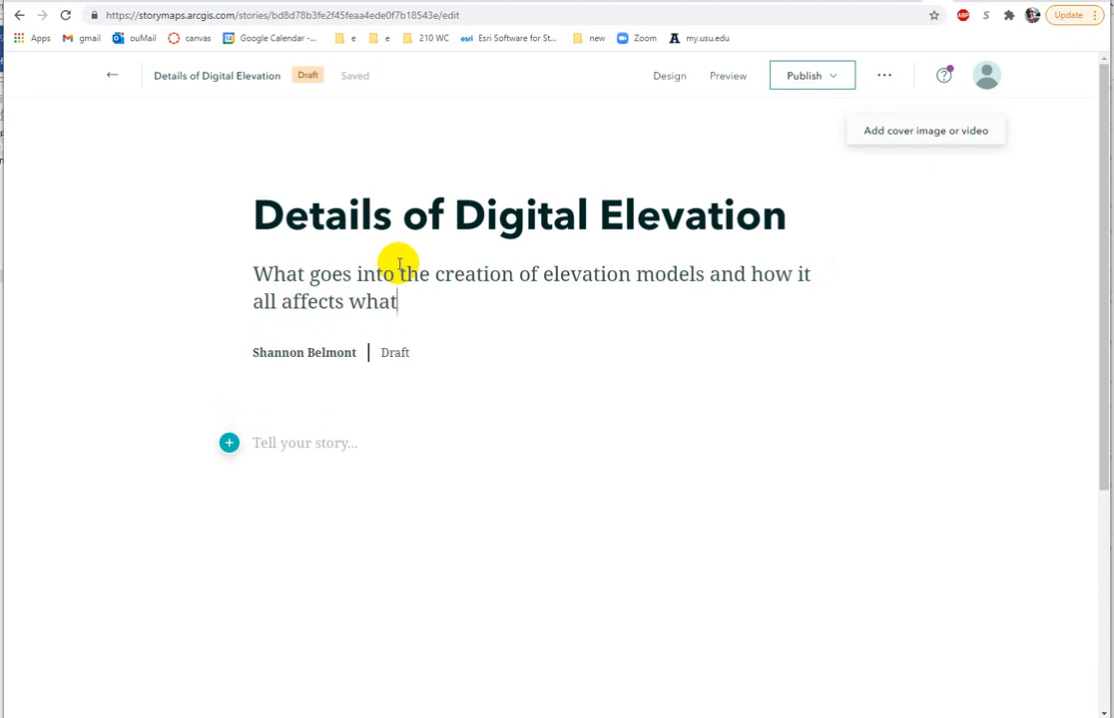
pyautogui.write('comes out')
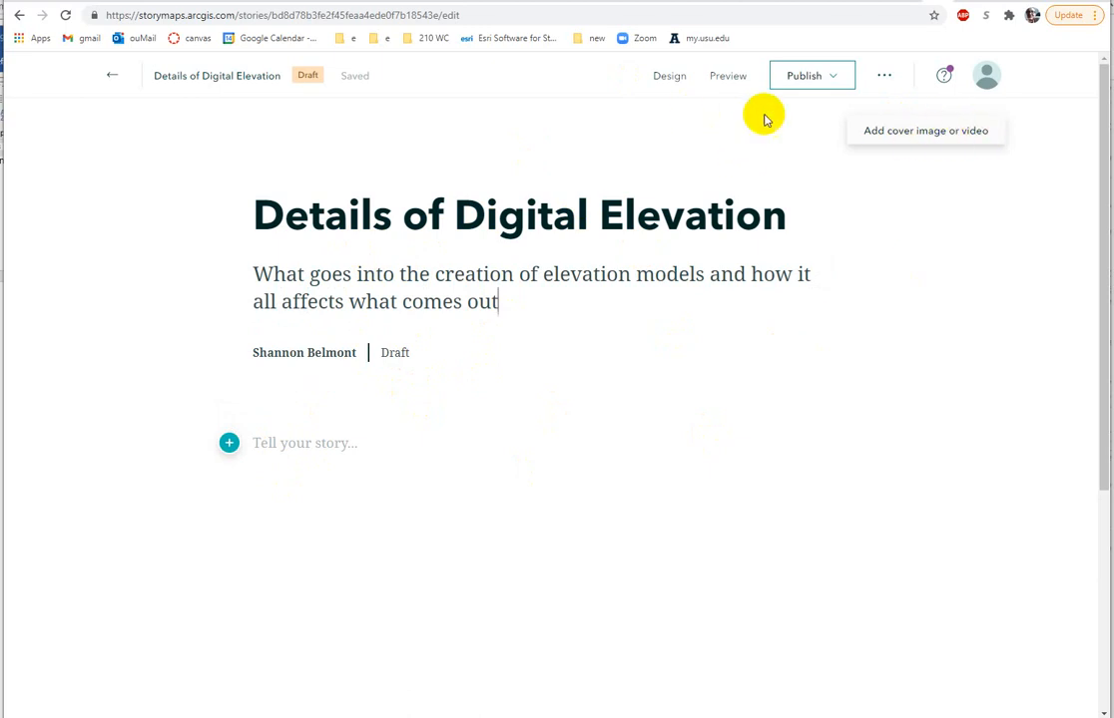
# - Try the full-width and side-by-side cover layouts in the story's design settings
pyautogui.click(668, 80)
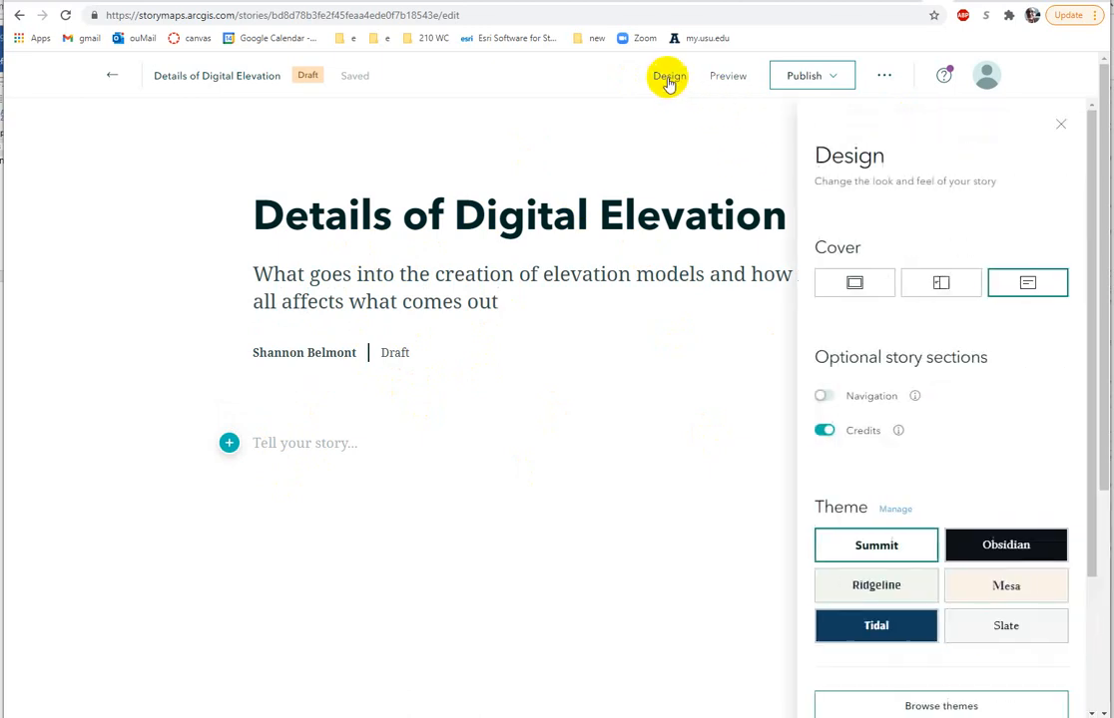
pyautogui.click(854, 283)
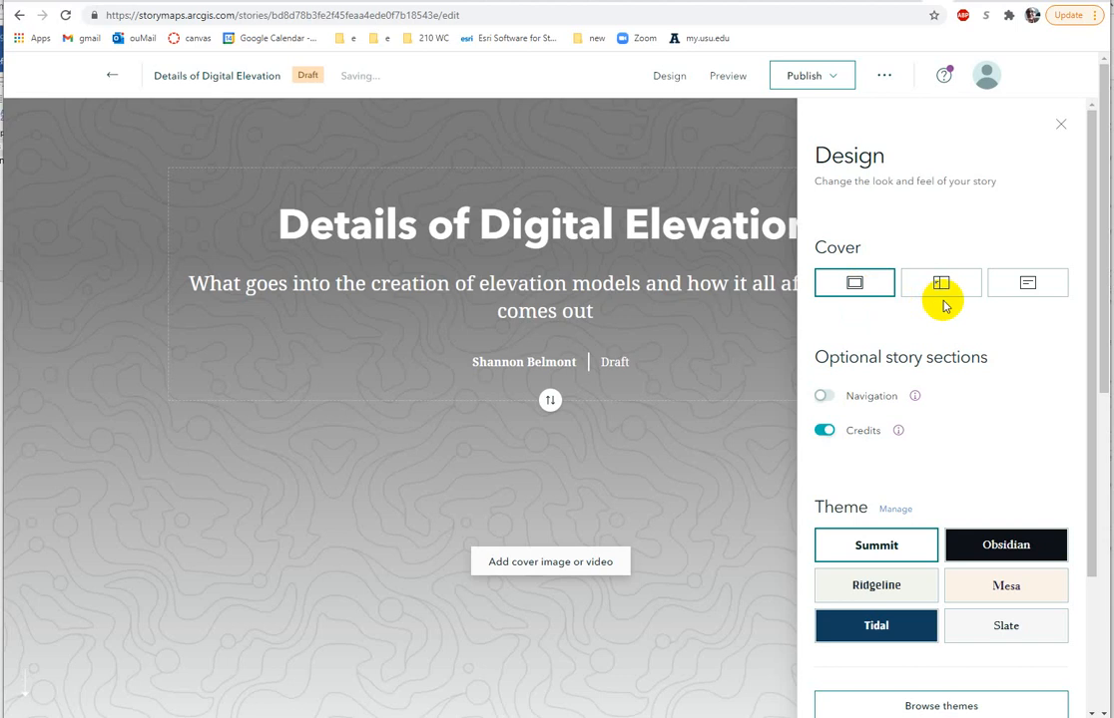
pyautogui.click(938, 284)
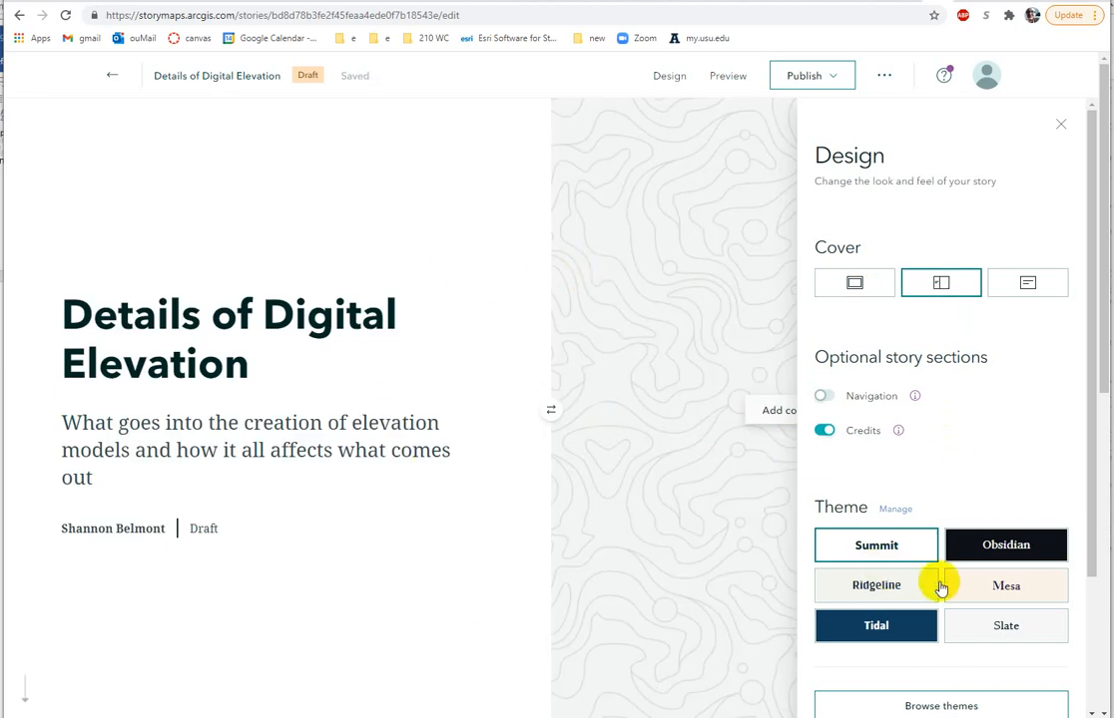
# - Try the Mesa, Obsidian and Tidal themes, then restore the Summit theme and the text-only cover layout
pyautogui.click(1009, 593)
pyautogui.click(1038, 545)
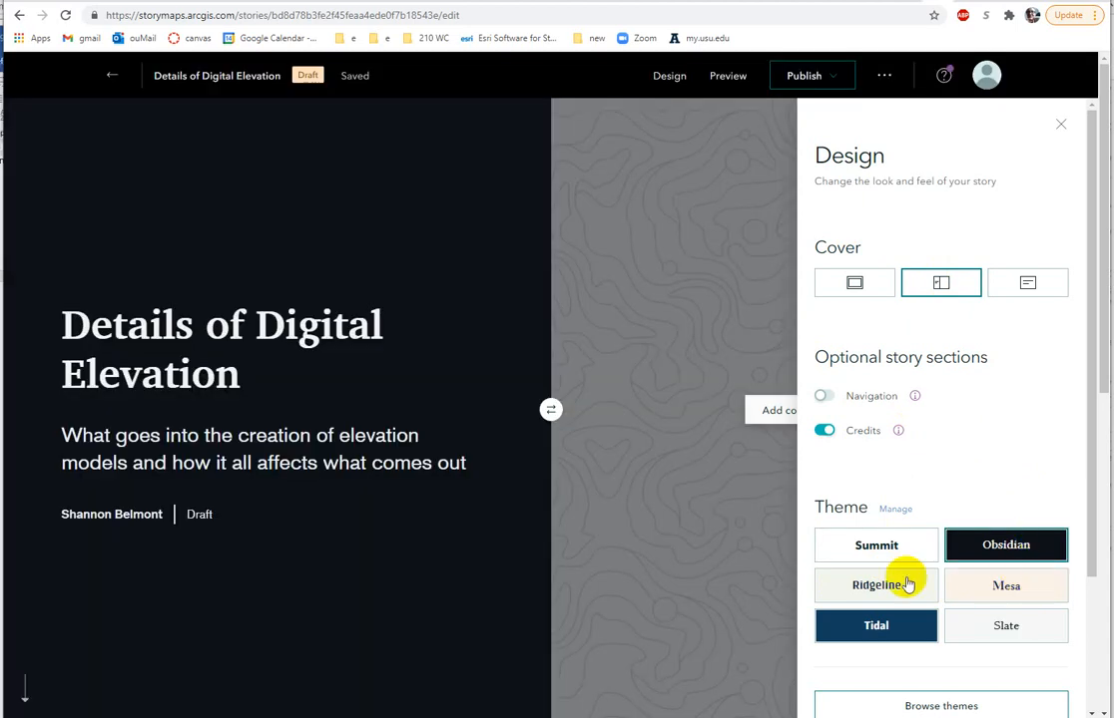
pyautogui.click(901, 625)
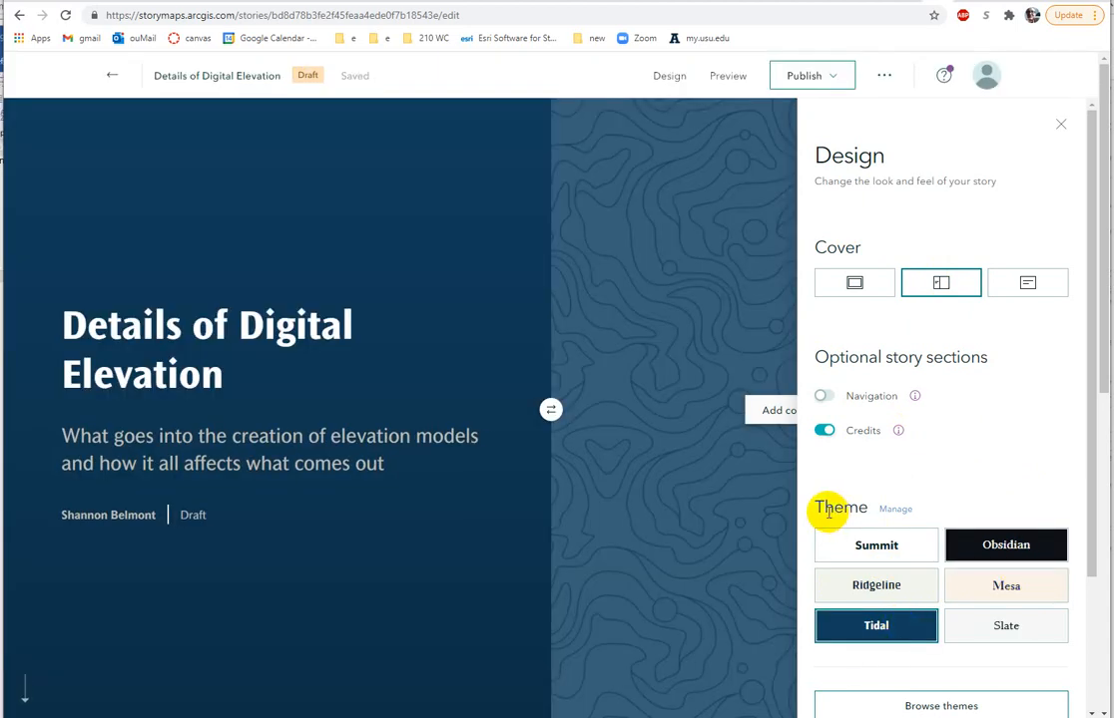
pyautogui.click(893, 552)
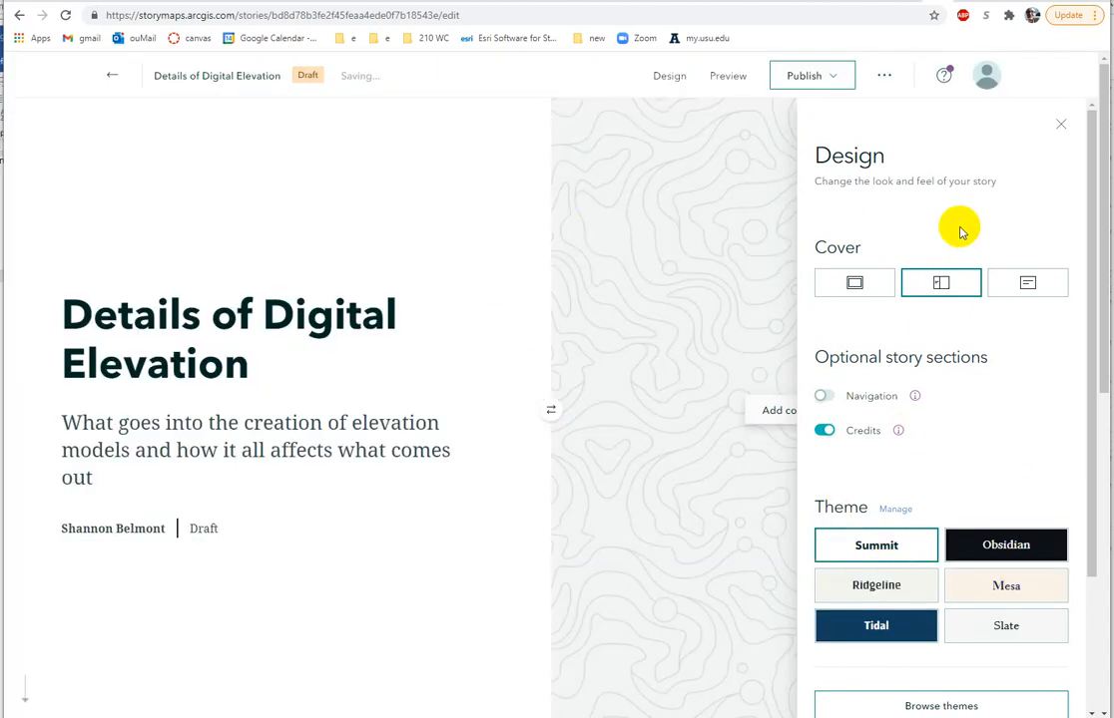
pyautogui.click(1029, 283)
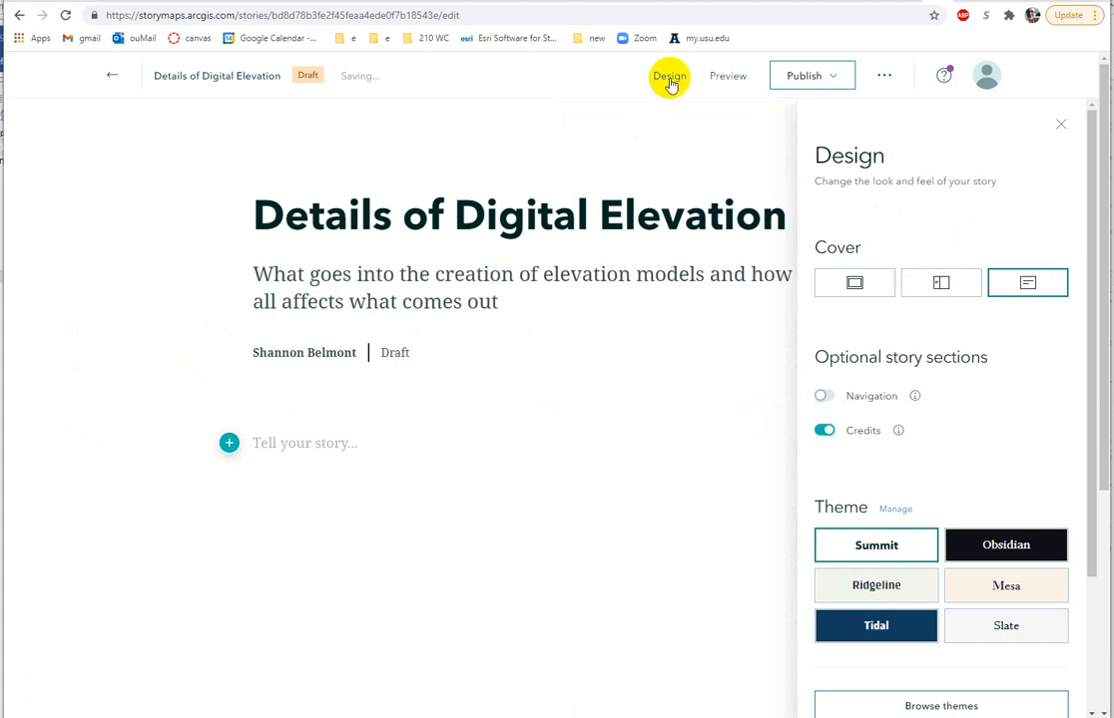
pyautogui.click(634, 490)
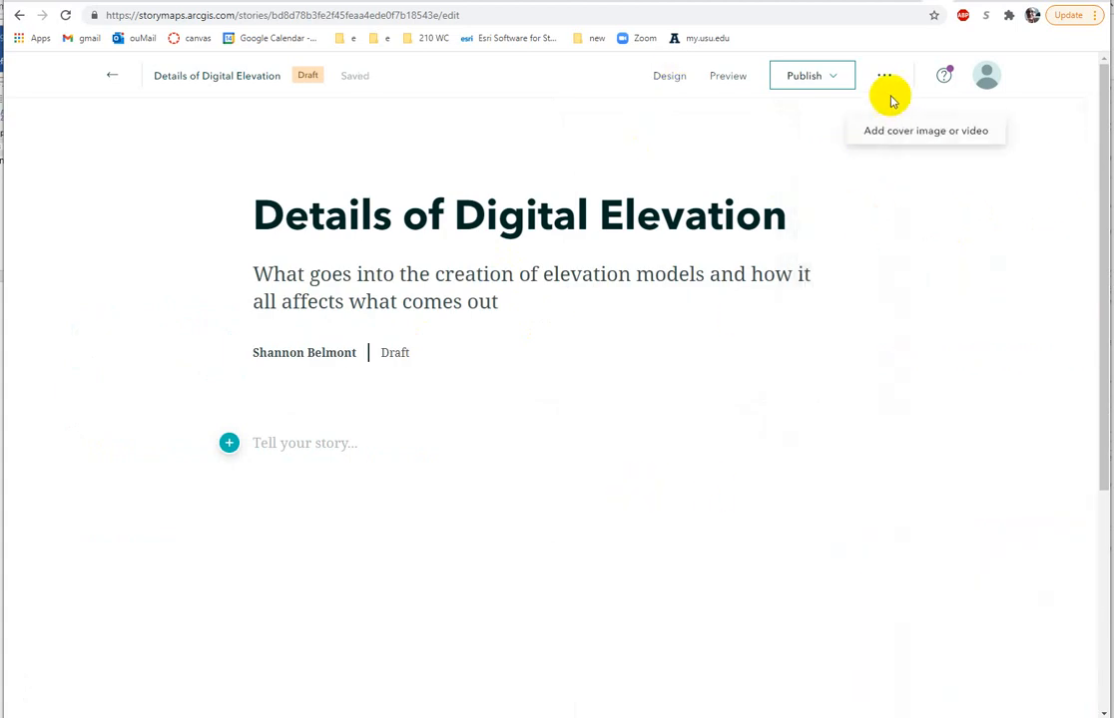
# - Add mars4.png from the Desktop folder 4930_WATS_2021/images/Storymaps as the story's cover image
pyautogui.click(916, 136)
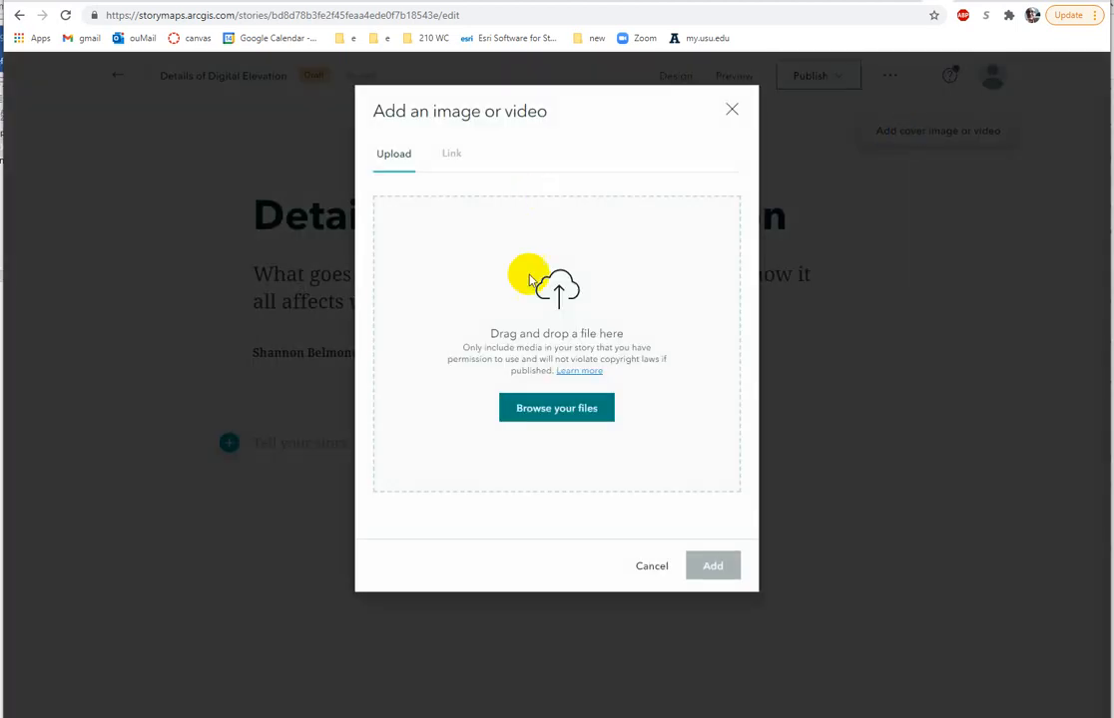
pyautogui.click(538, 409)
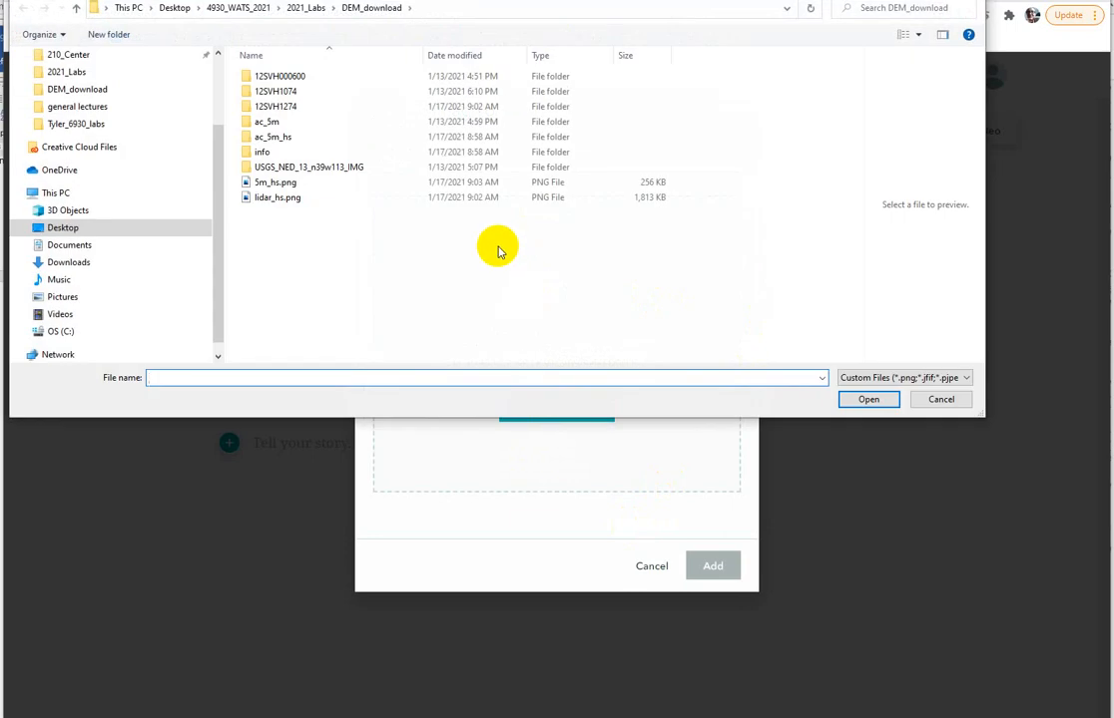
pyautogui.scroll(2, 185, 87)
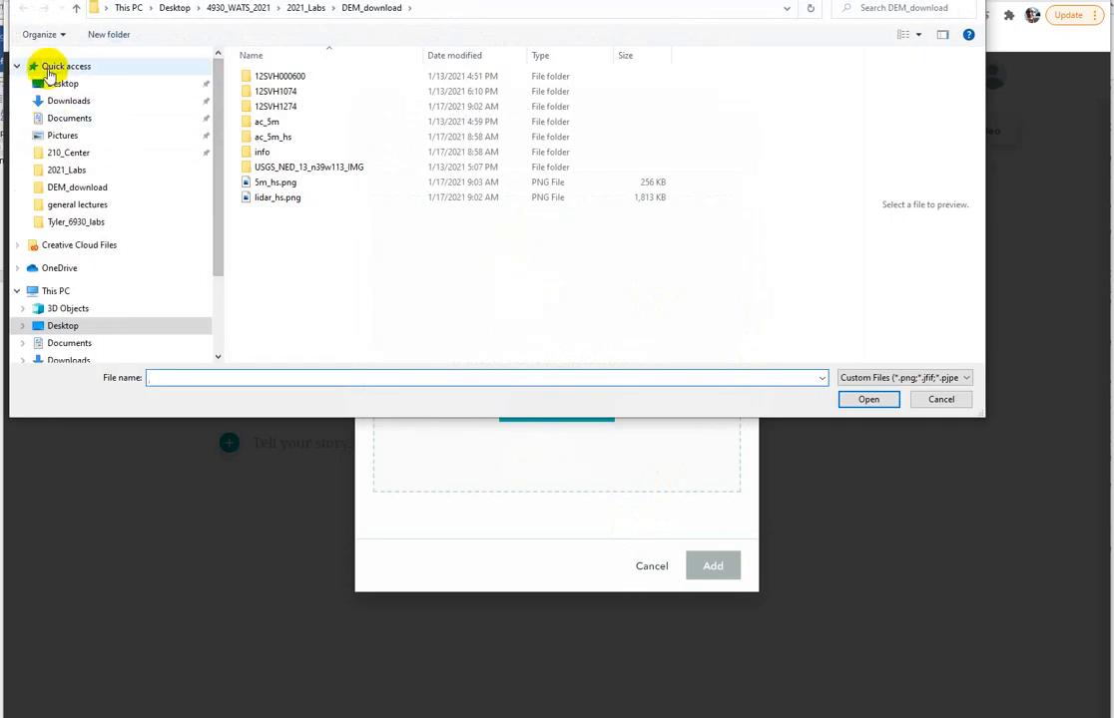
pyautogui.click(49, 83)
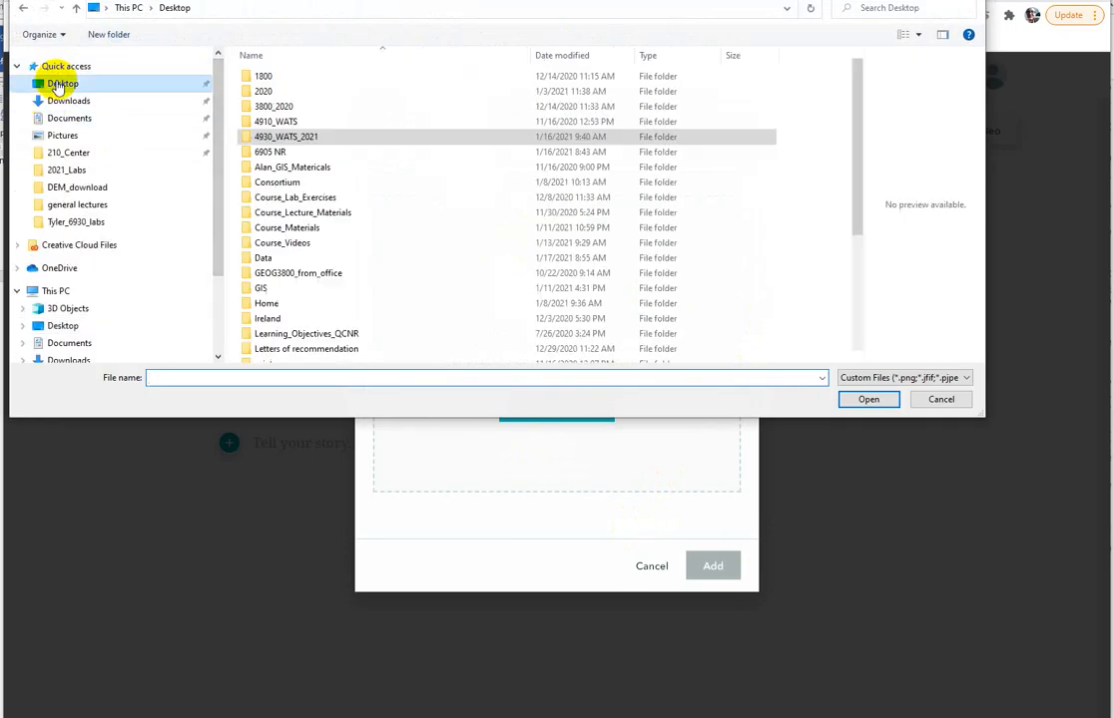
pyautogui.doubleClick(274, 135)
pyautogui.doubleClick(266, 136)
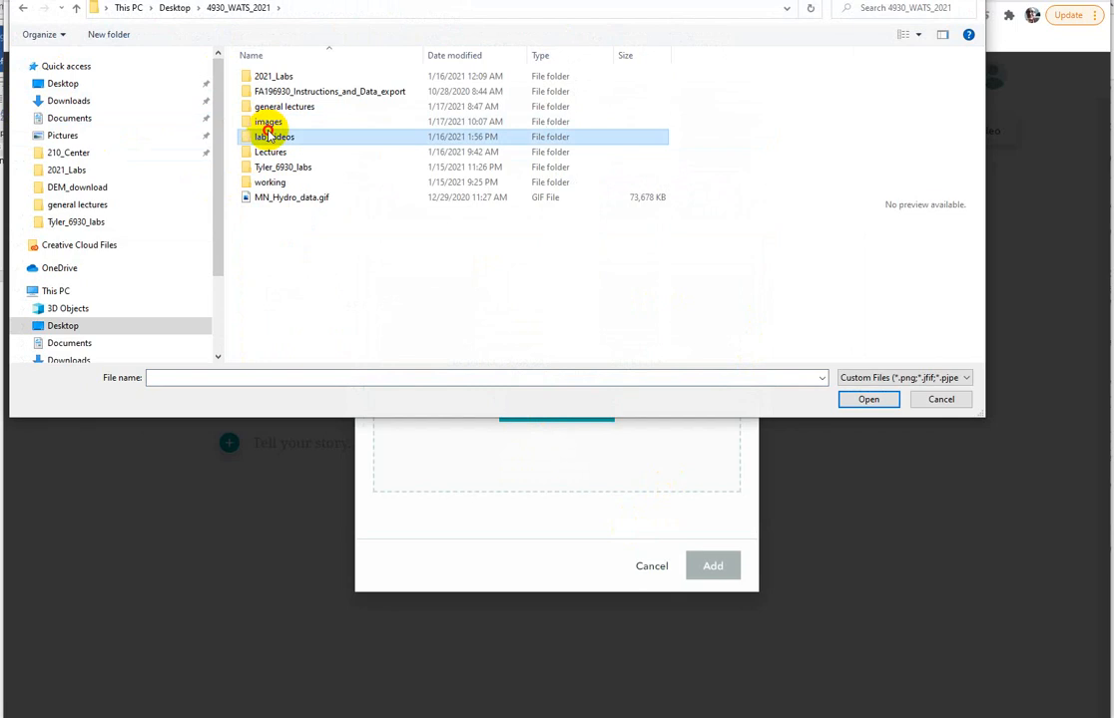
pyautogui.click(246, 8)
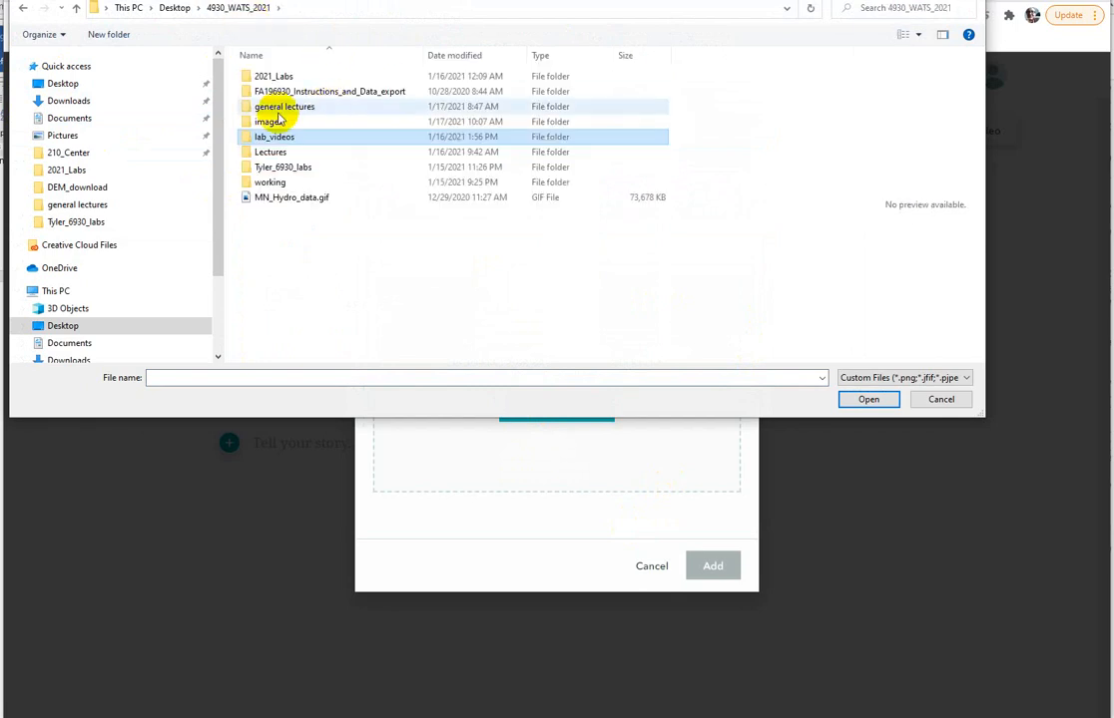
pyautogui.doubleClick(269, 123)
pyautogui.doubleClick(355, 99)
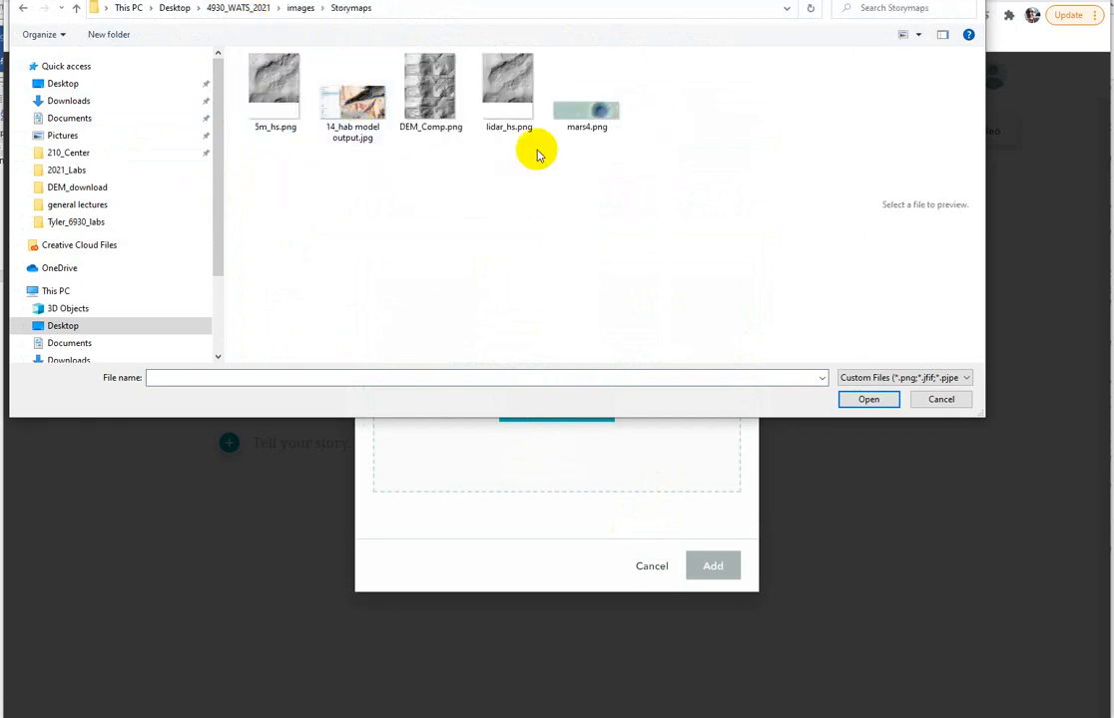
pyautogui.click(591, 105)
pyautogui.click(870, 399)
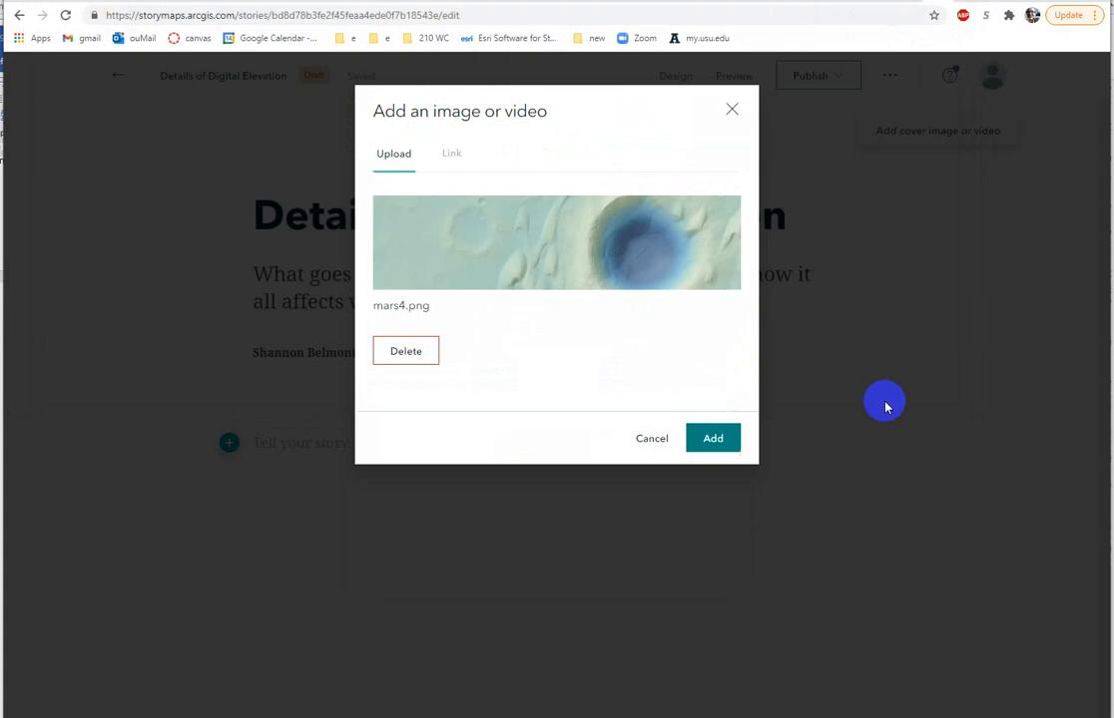
pyautogui.click(712, 444)
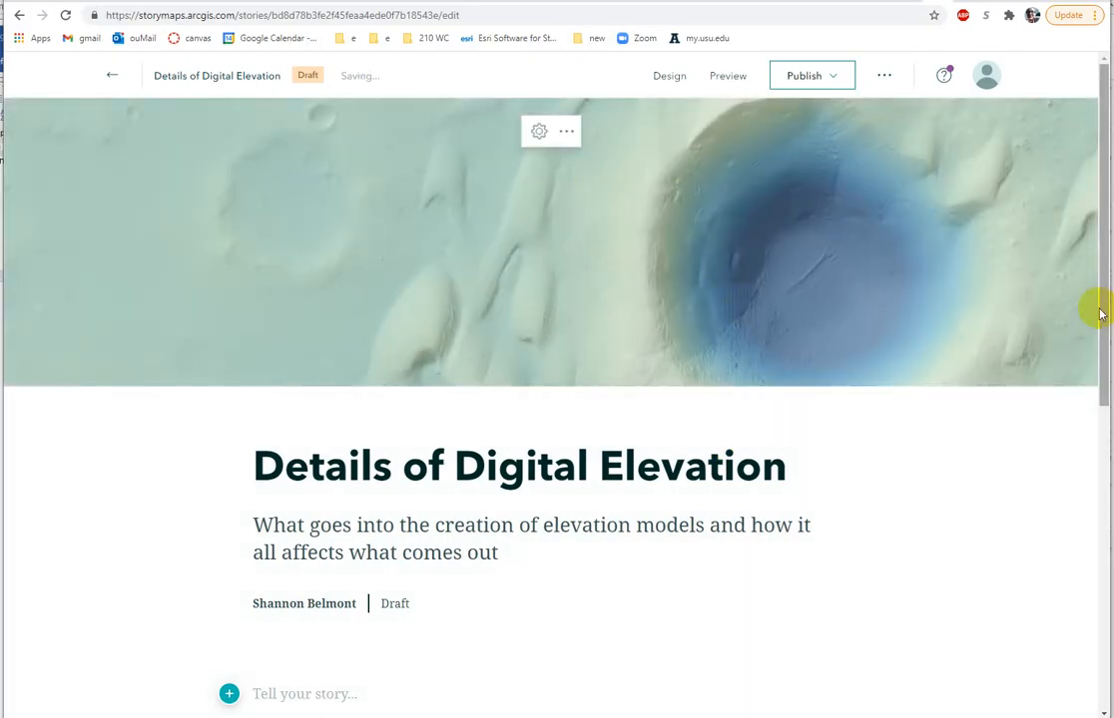
# - Insert a Sidecar block with the Floating panel layout below the story's cover
pyautogui.moveTo(1102, 310); pyautogui.dragTo(1096, 402)
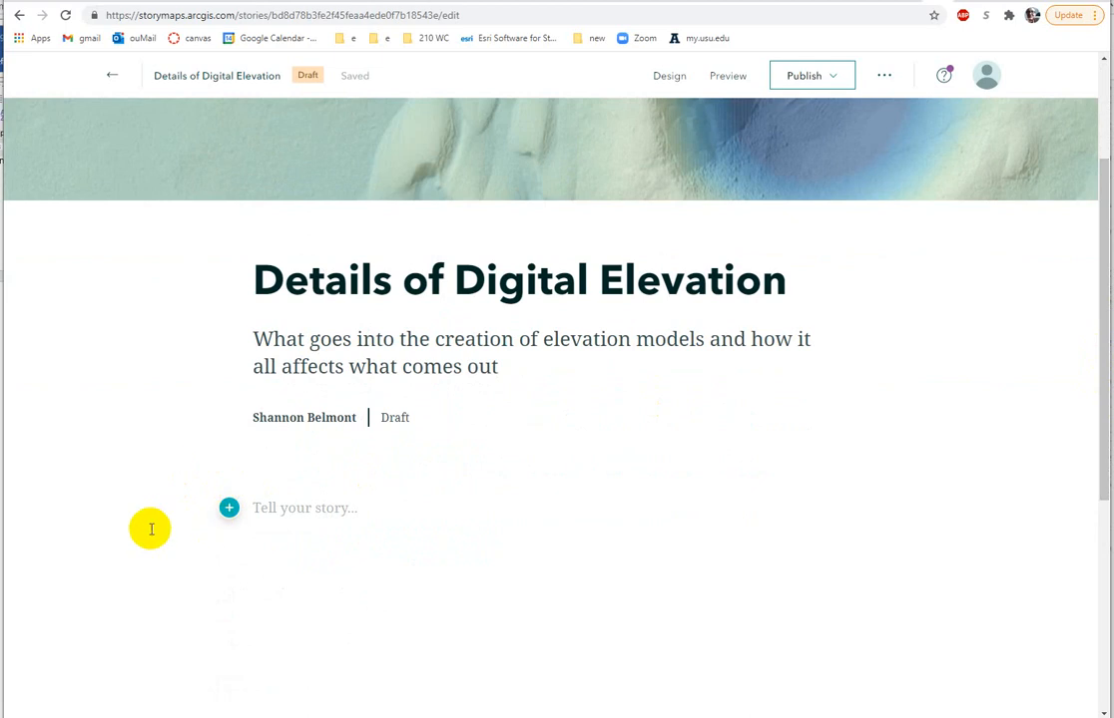
pyautogui.click(228, 510)
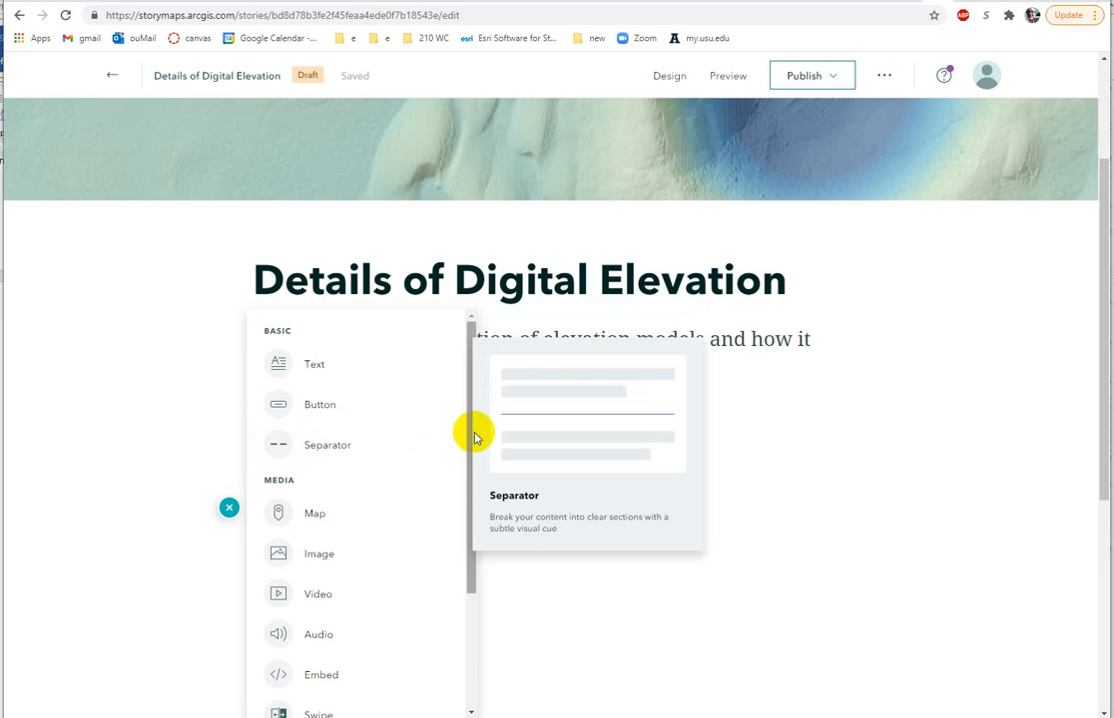
pyautogui.moveTo(470, 430); pyautogui.dragTo(489, 527)
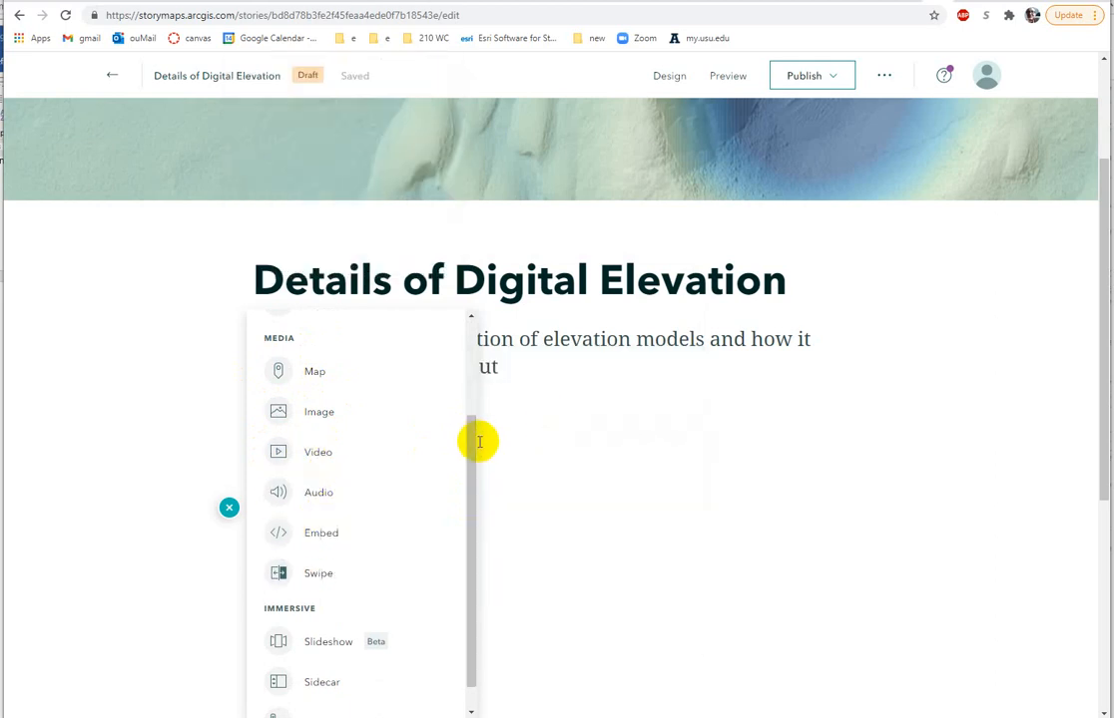
pyautogui.moveTo(471, 440); pyautogui.dragTo(467, 472)
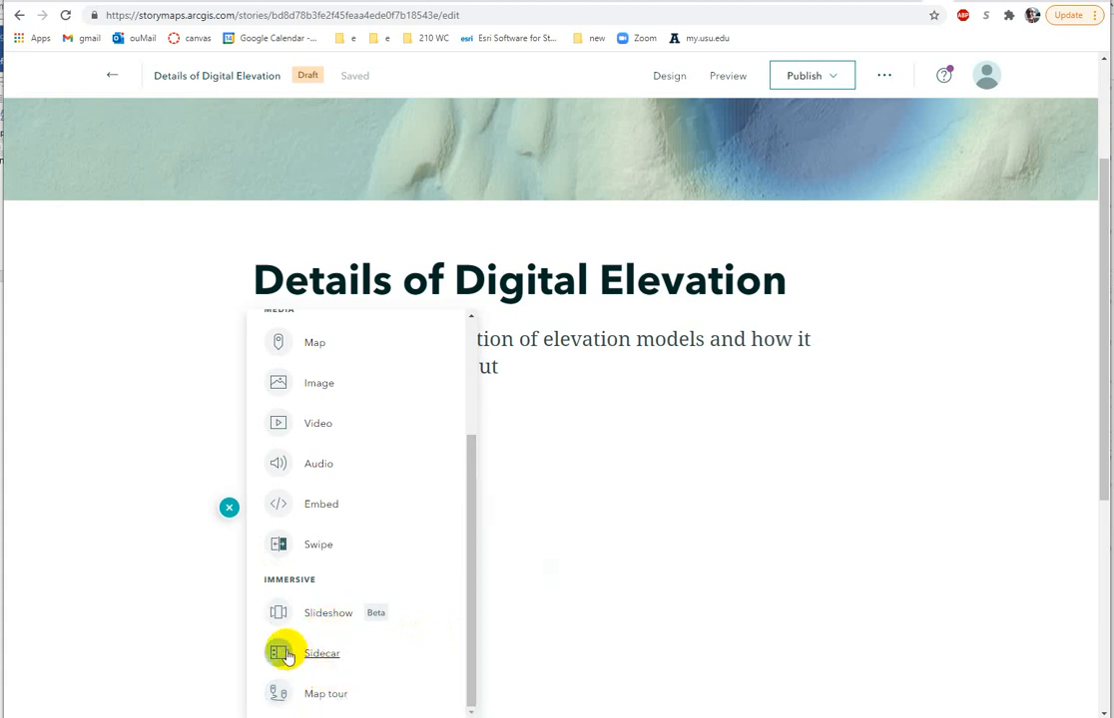
pyautogui.click(325, 653)
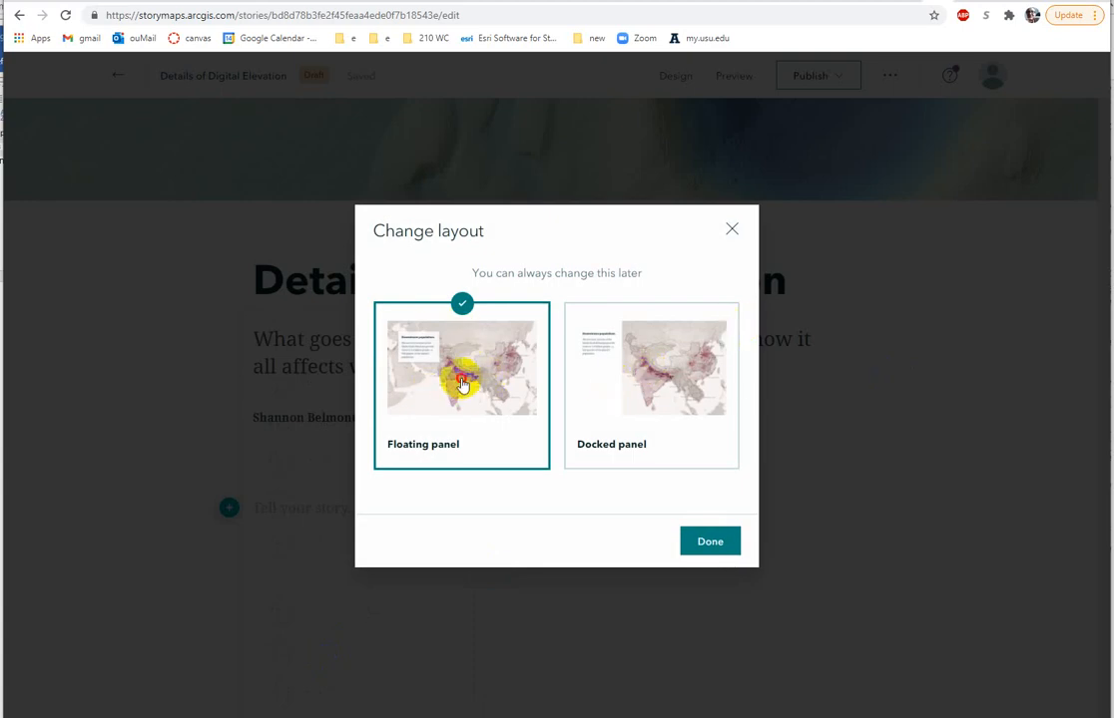
pyautogui.click(712, 545)
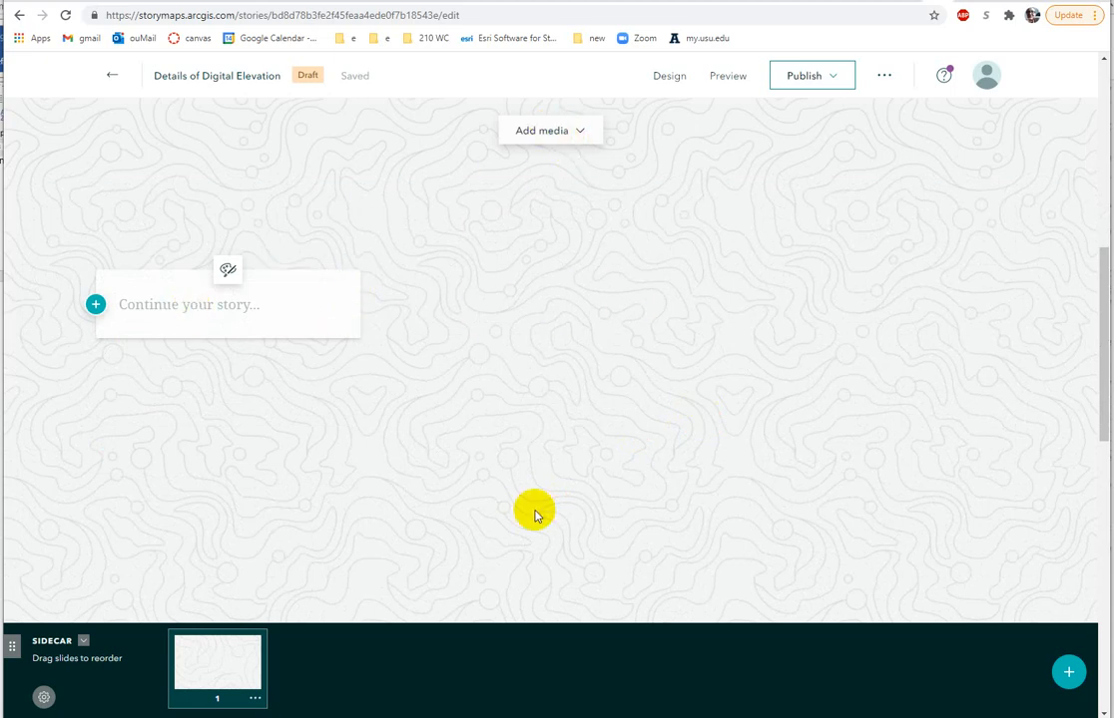
# - Upload DEM_Comp.png from the Storymaps folder as the media of the first sidecar slide
pyautogui.moveTo(1101, 353); pyautogui.dragTo(1105, 324)
pyautogui.moveTo(1103, 355); pyautogui.dragTo(1077, 288)
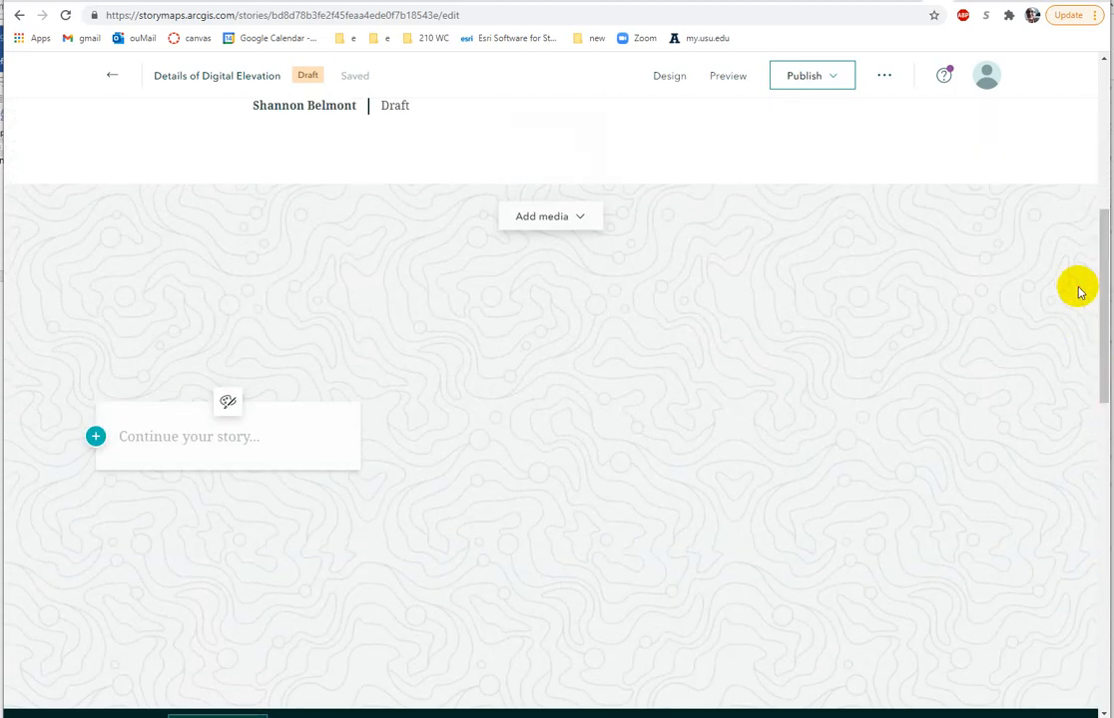
pyautogui.click(528, 222)
pyautogui.click(534, 261)
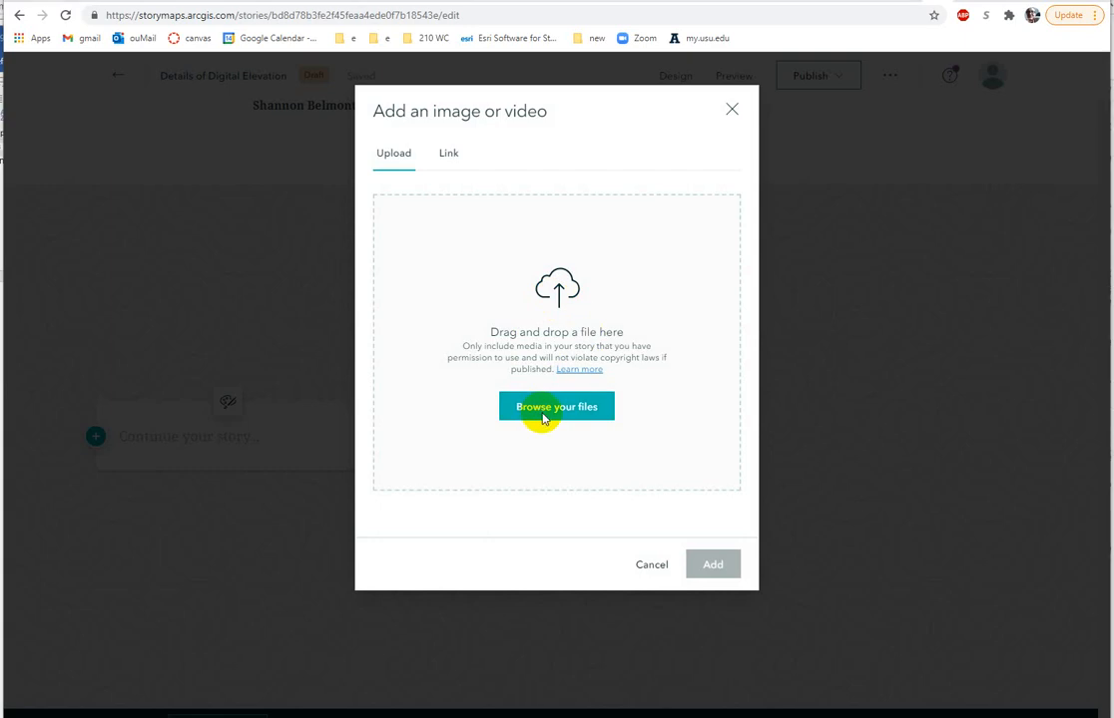
pyautogui.click(543, 419)
pyautogui.click(432, 102)
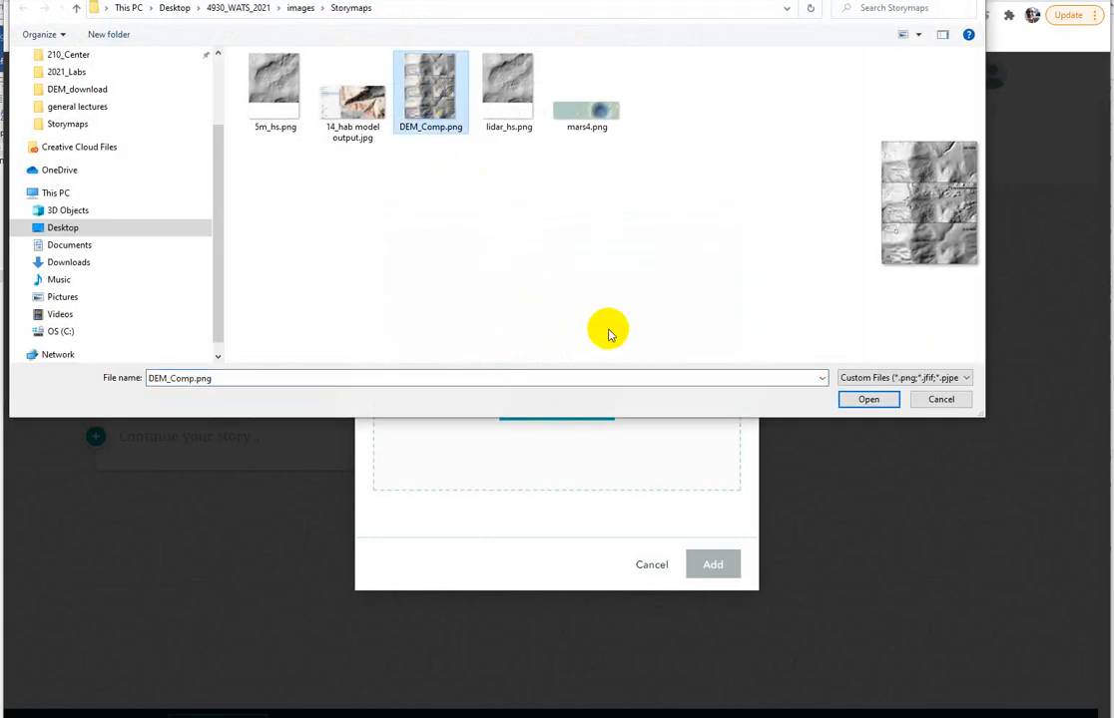
pyautogui.click(868, 399)
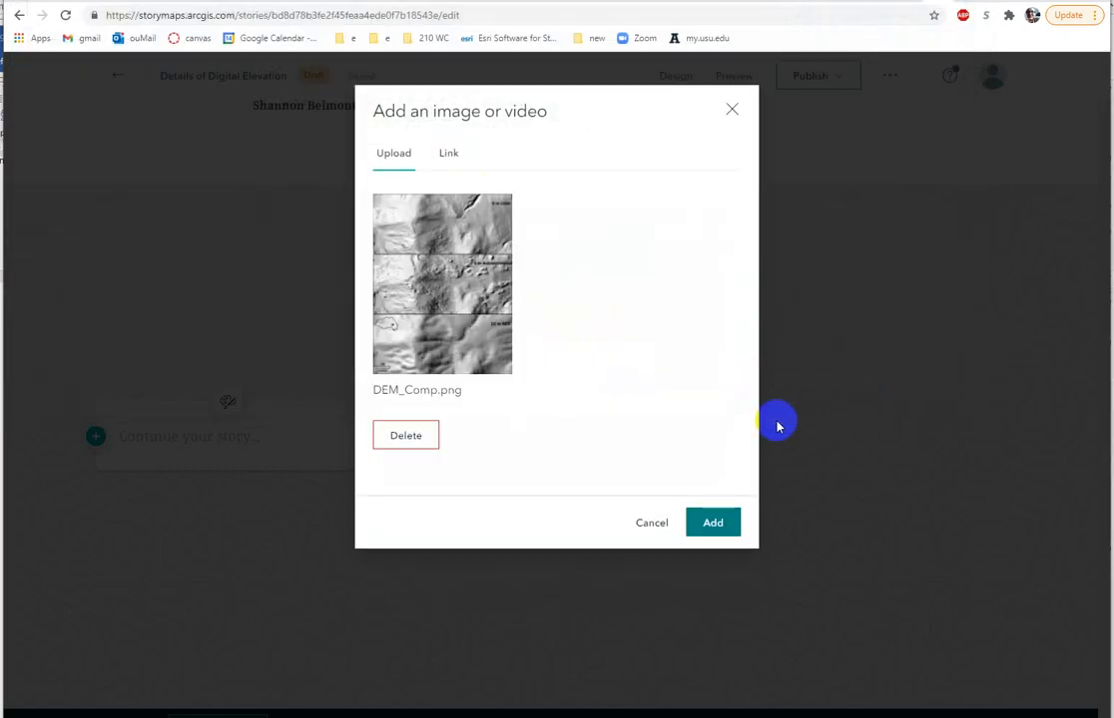
pyautogui.click(654, 522)
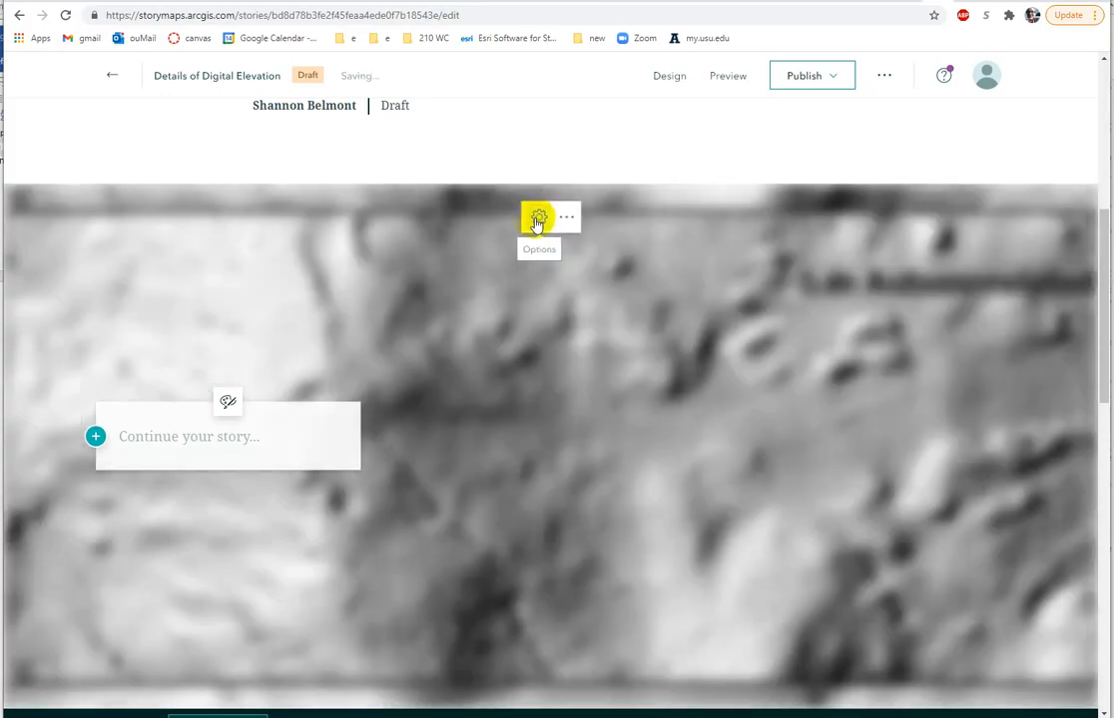
# - Set the sidecar slide's image display to Fit (do not crop) and save the image options
pyautogui.click(535, 218)
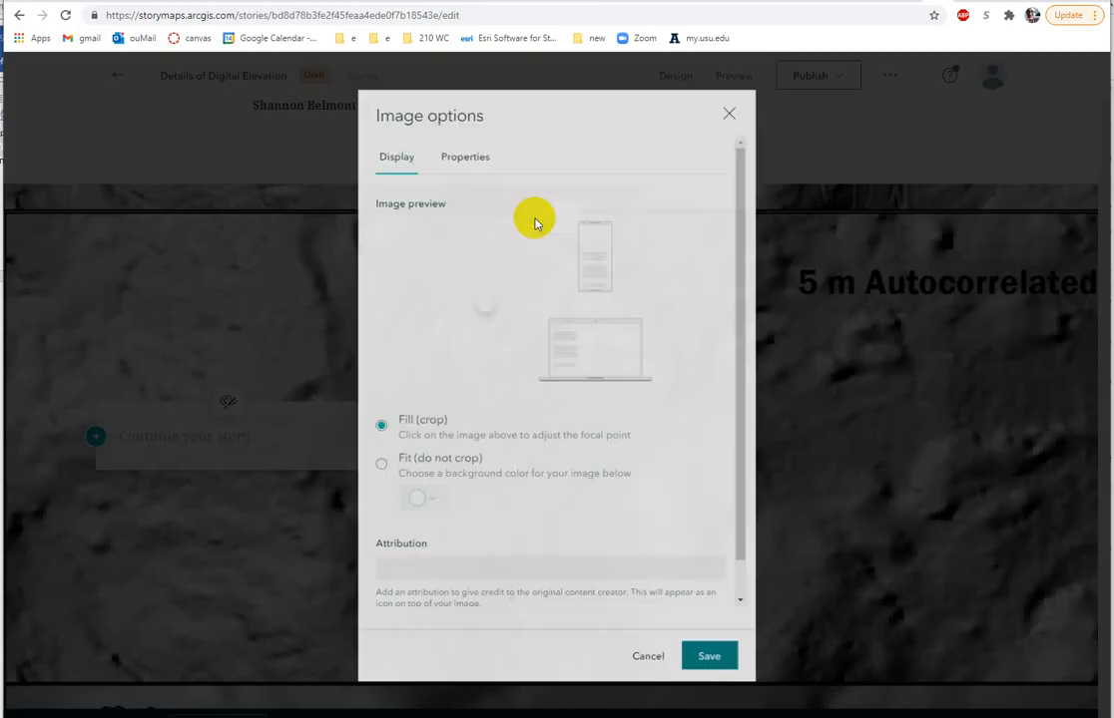
pyautogui.click(728, 113)
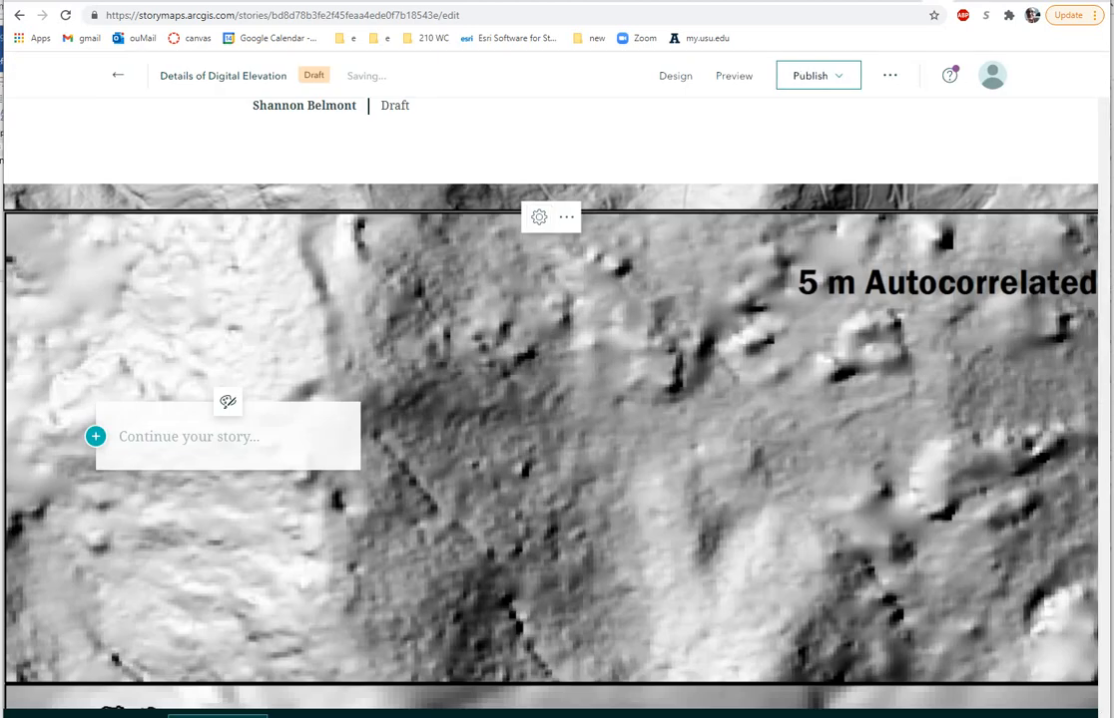
pyautogui.moveTo(1106, 344); pyautogui.dragTo(1107, 401)
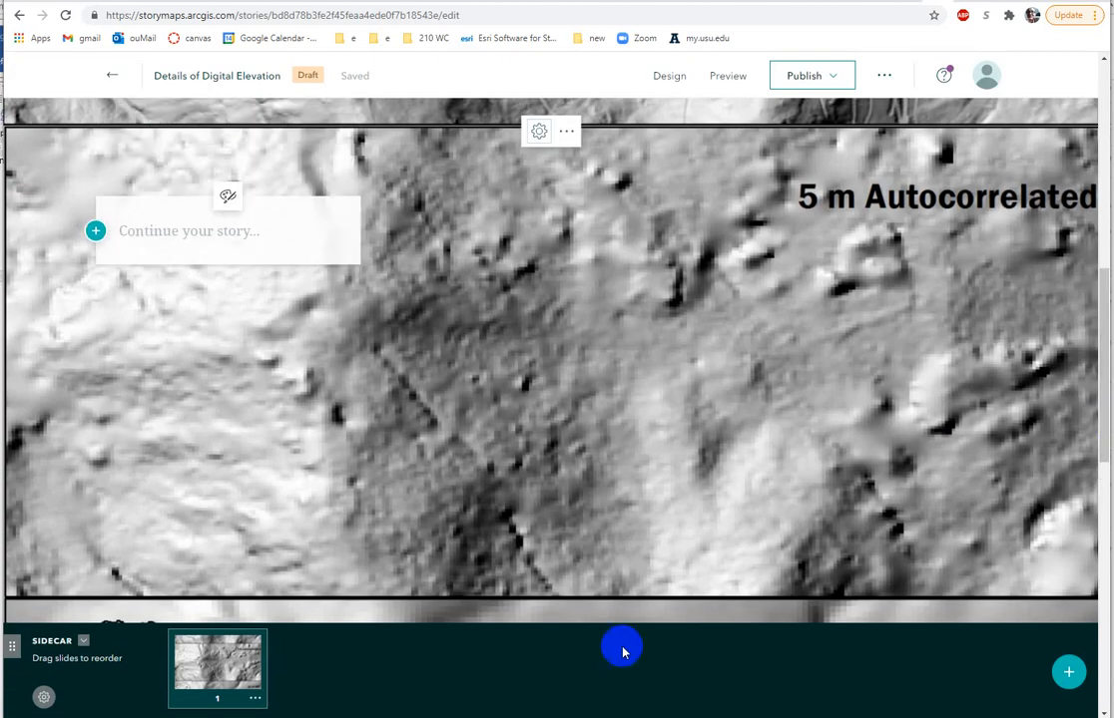
pyautogui.click(538, 133)
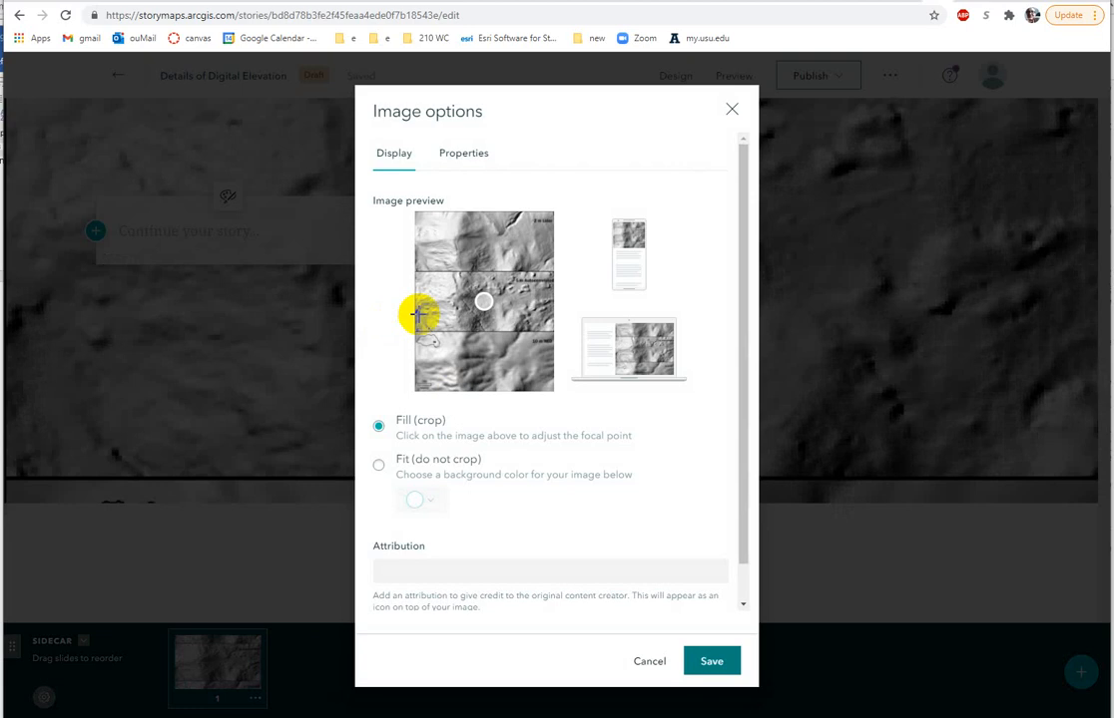
pyautogui.click(379, 467)
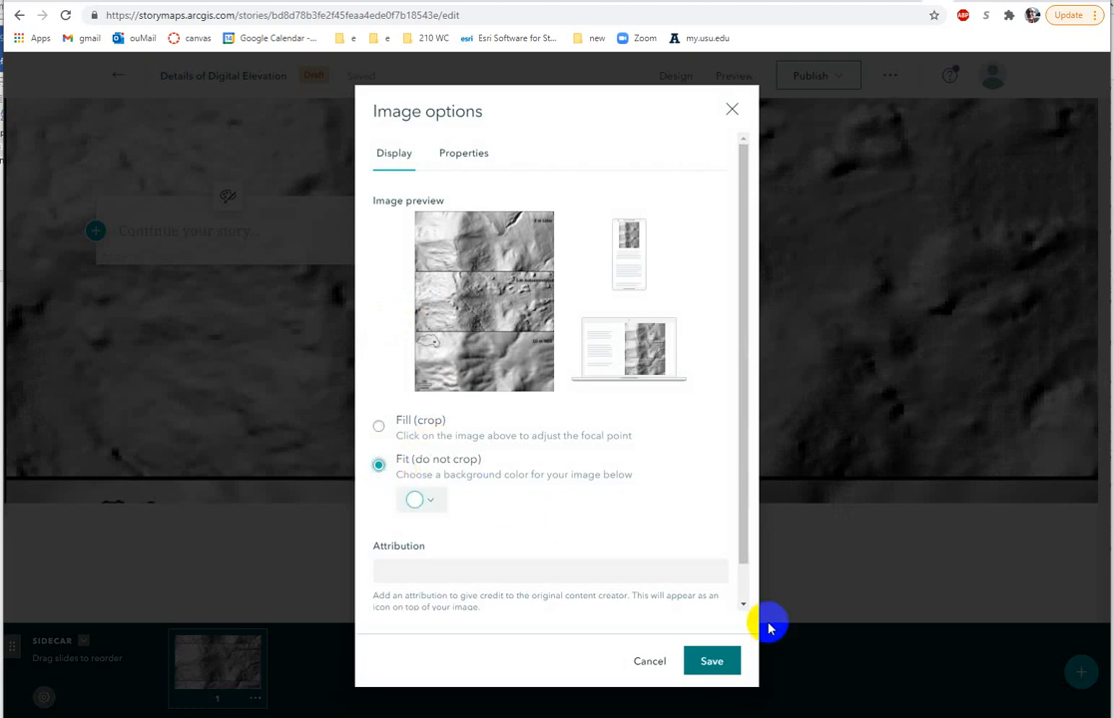
pyautogui.click(715, 663)
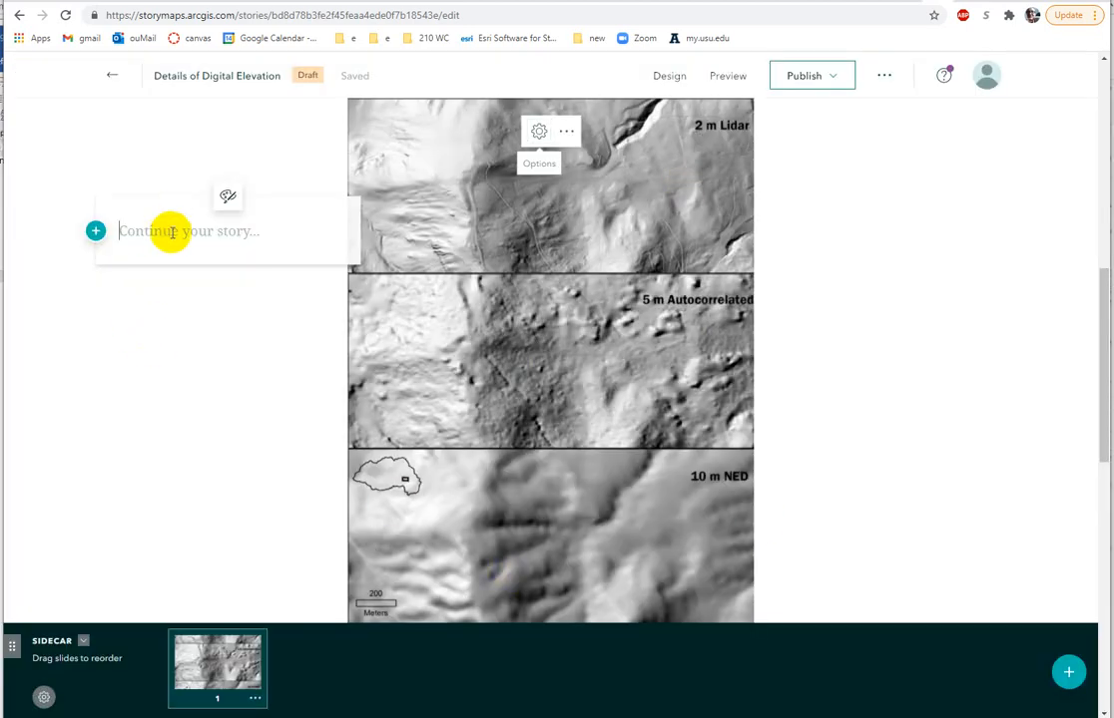
# - Write "This is where I would provide all the context for the image you are seeing." in the sidecar's floating panel
pyautogui.write('This ')
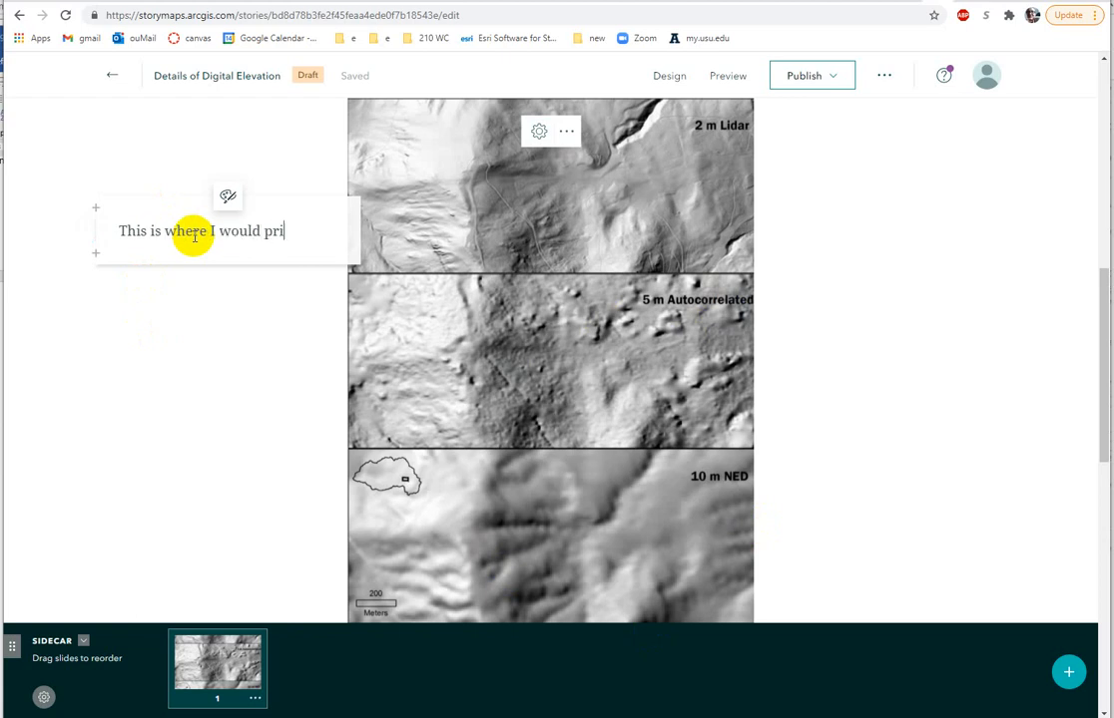
pyautogui.write('is where I would provide all the context for the image you a')
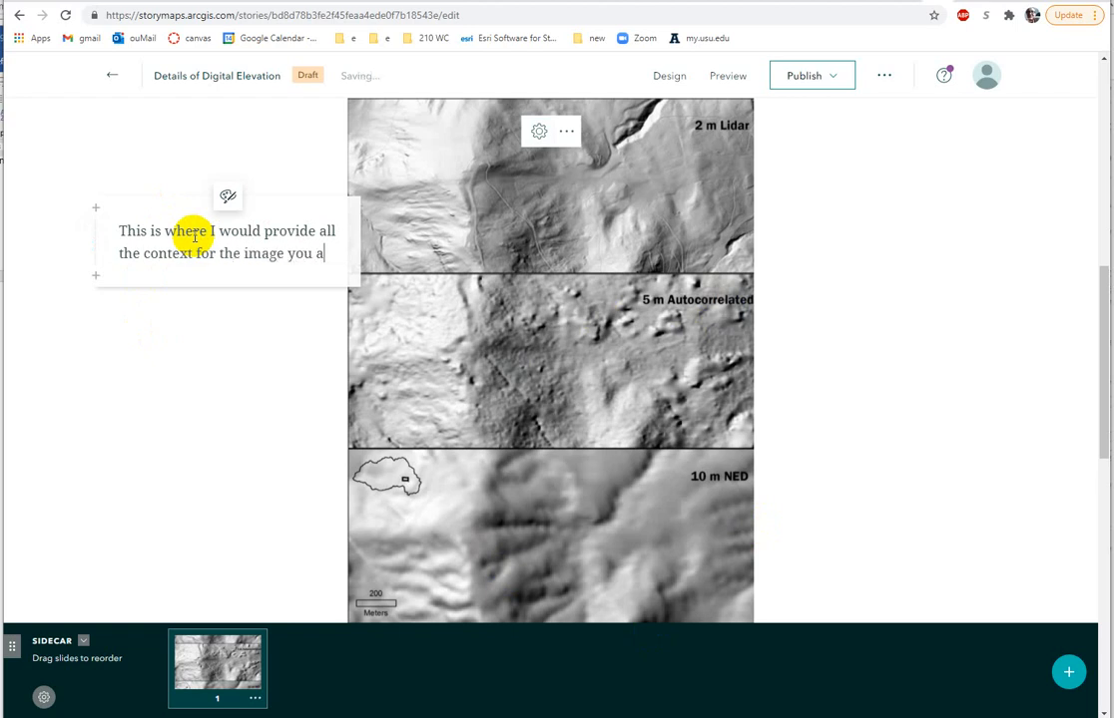
pyautogui.write('re seeing.')
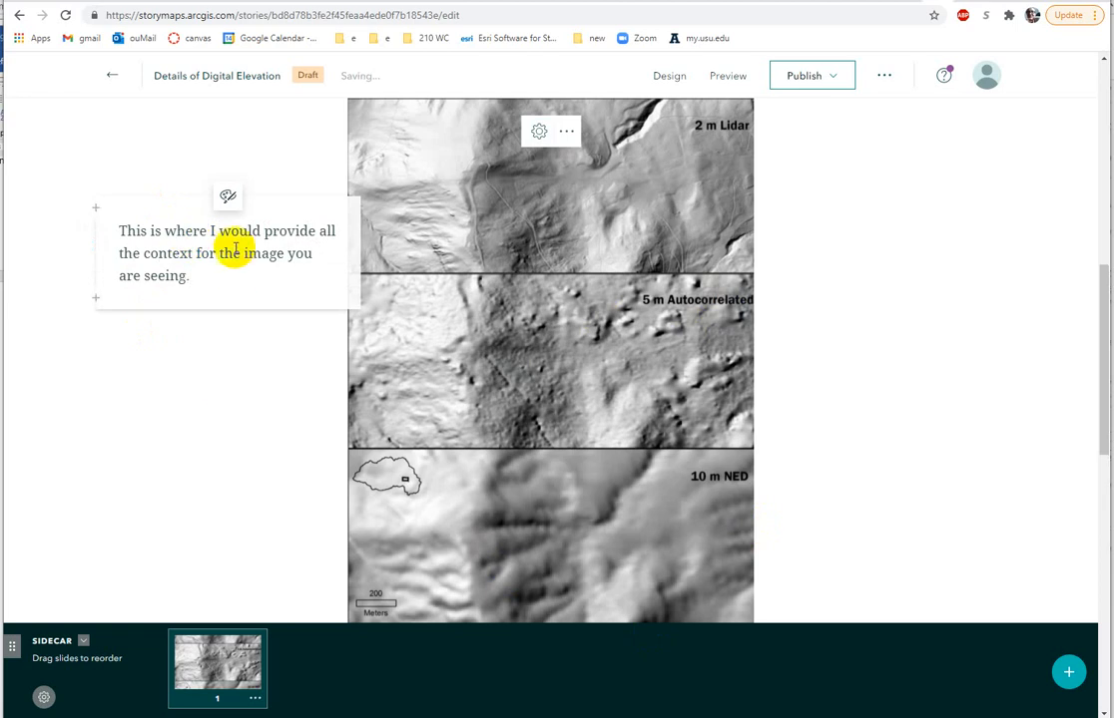
# - Examine the floating panel's appearance options and how the panel moves over the image while scrolling
pyautogui.click(228, 196)
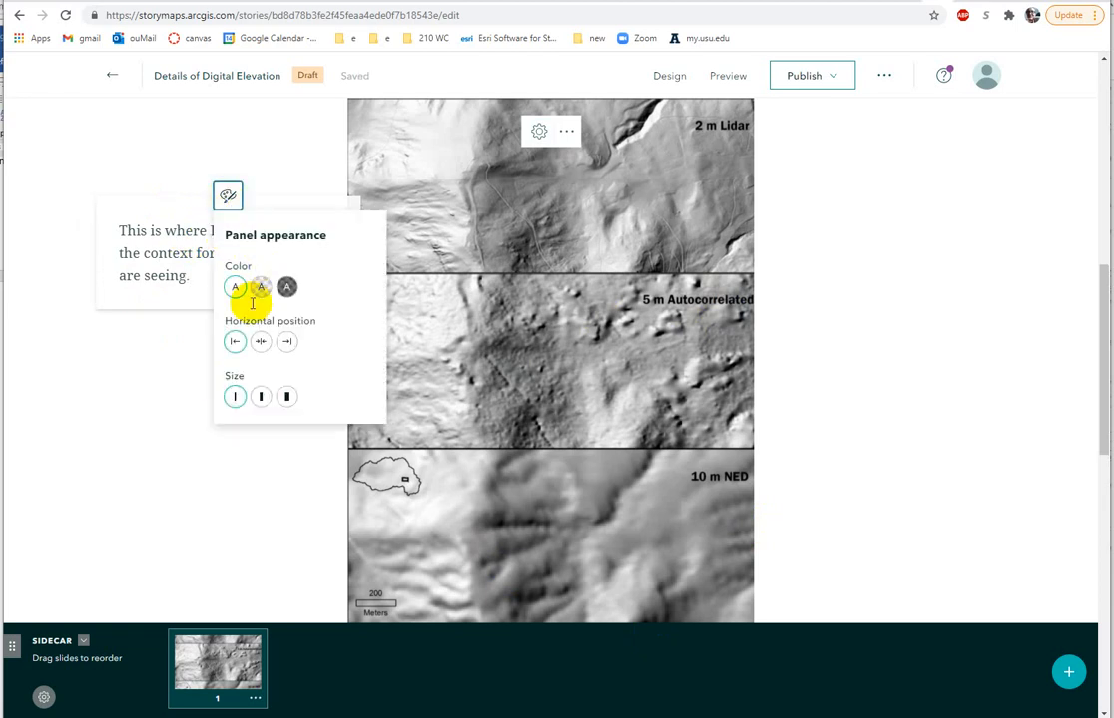
pyautogui.click(159, 360)
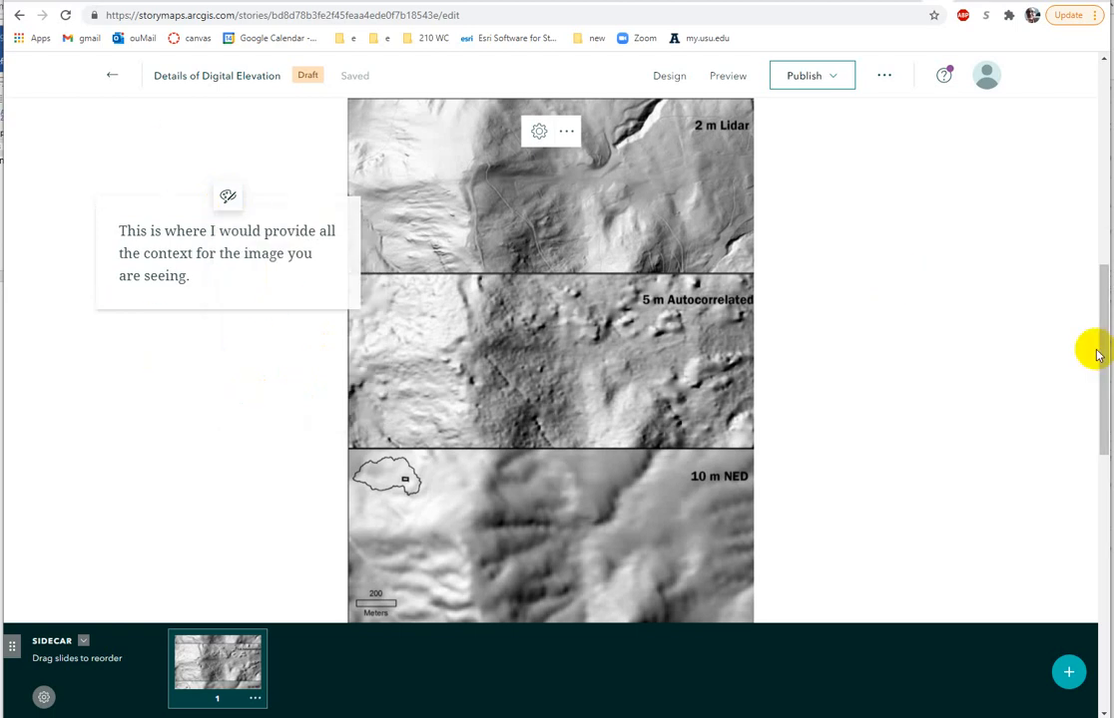
pyautogui.moveTo(1101, 351); pyautogui.dragTo(1100, 302)
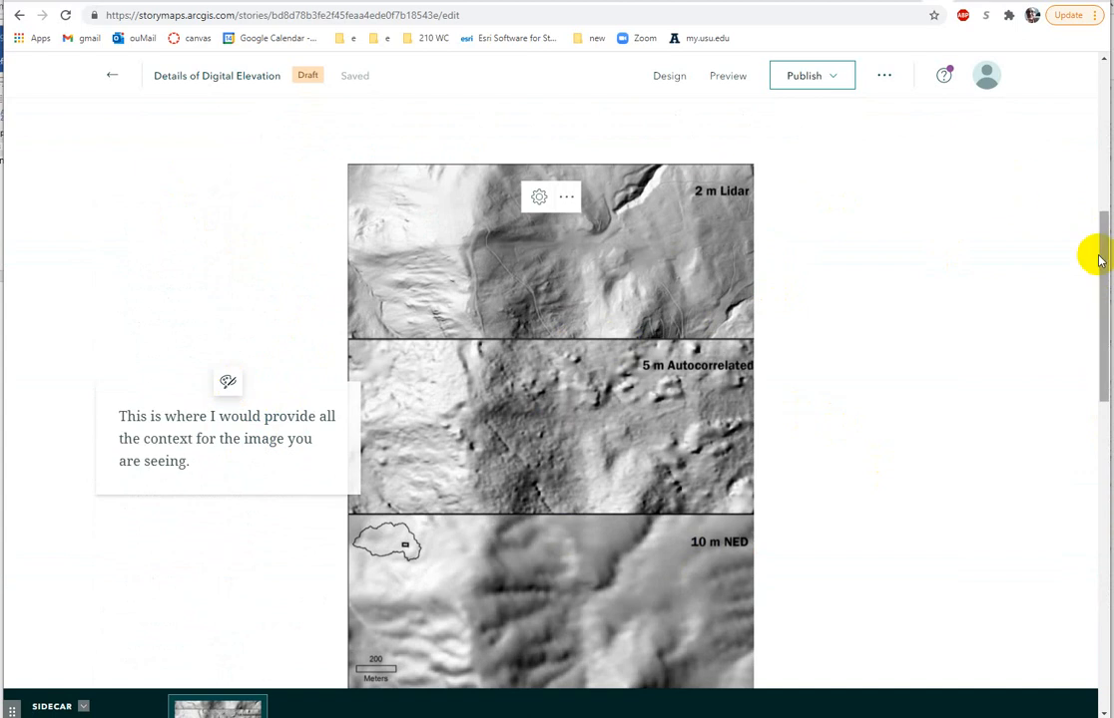
pyautogui.moveTo(1096, 248); pyautogui.dragTo(1094, 278)
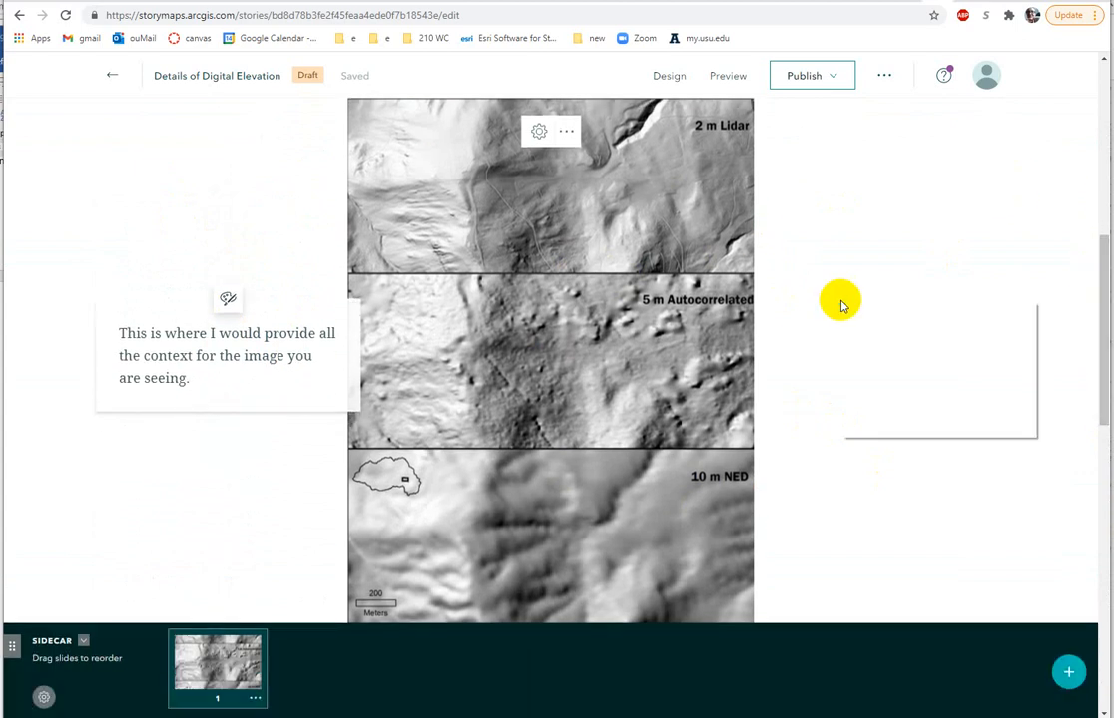
pyautogui.click(818, 357)
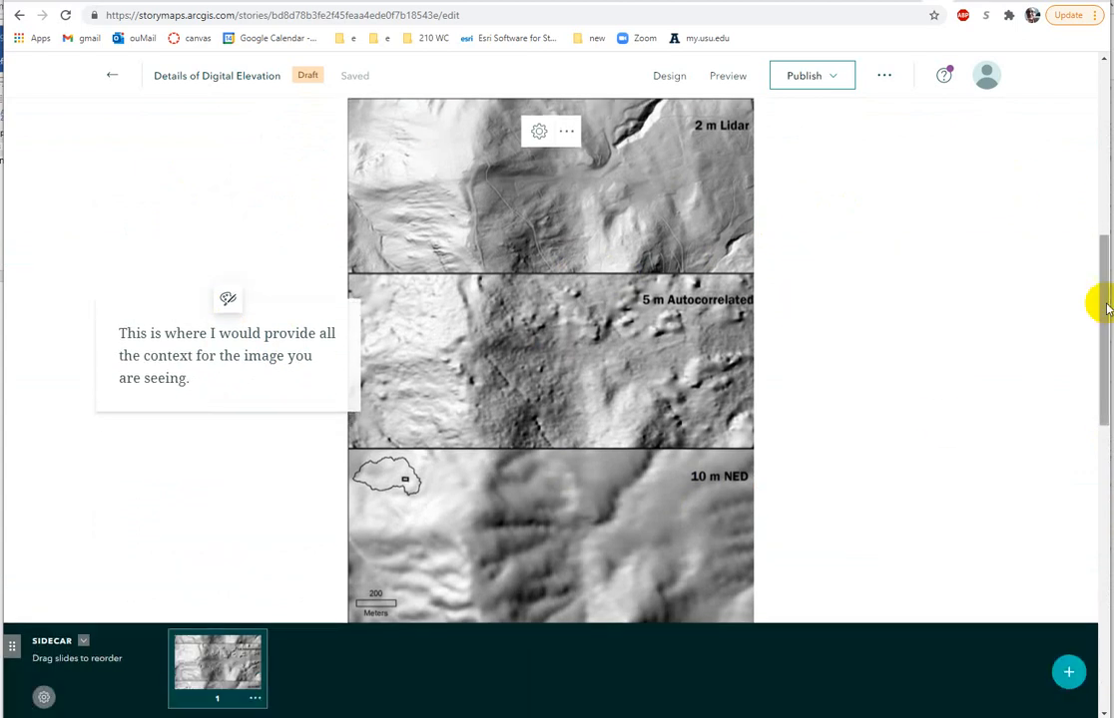
pyautogui.moveTo(1103, 304); pyautogui.dragTo(1101, 360)
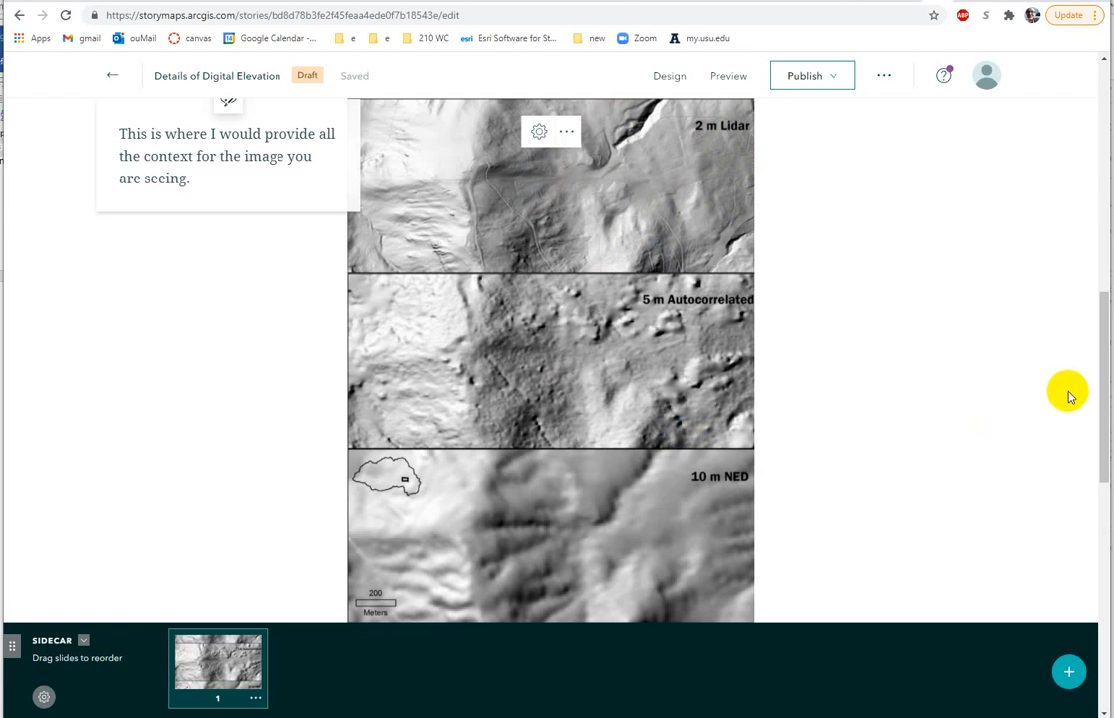
# - Insert a Swipe block below the sidecar
pyautogui.moveTo(1102, 380); pyautogui.dragTo(1103, 487)
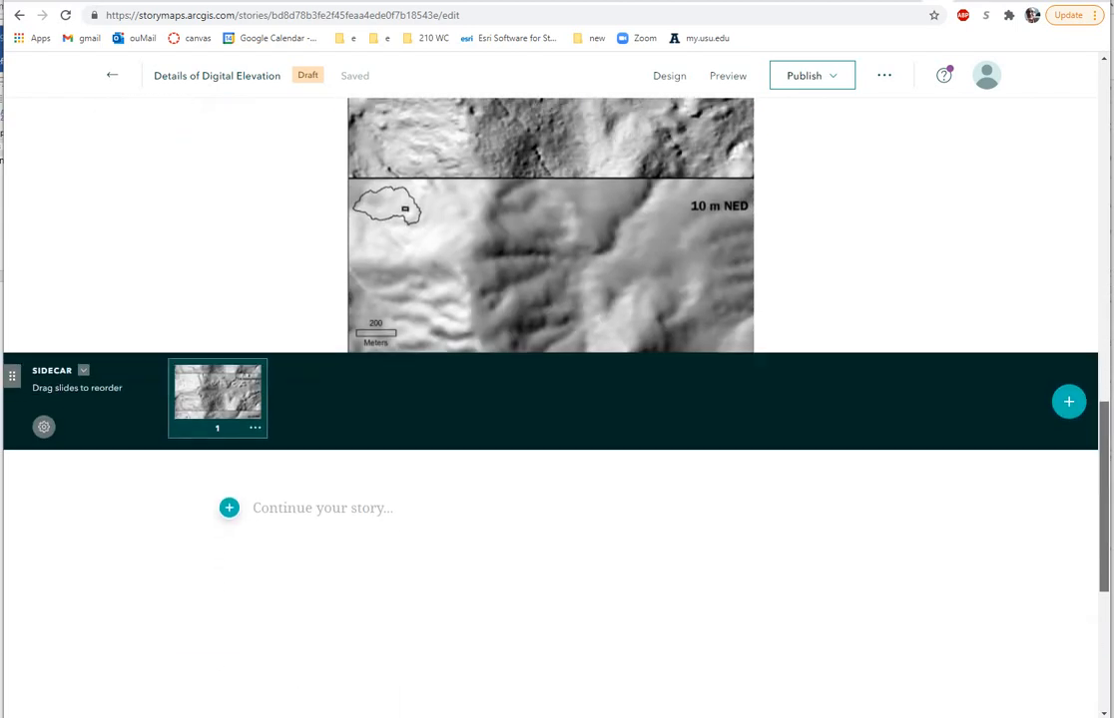
pyautogui.click(229, 509)
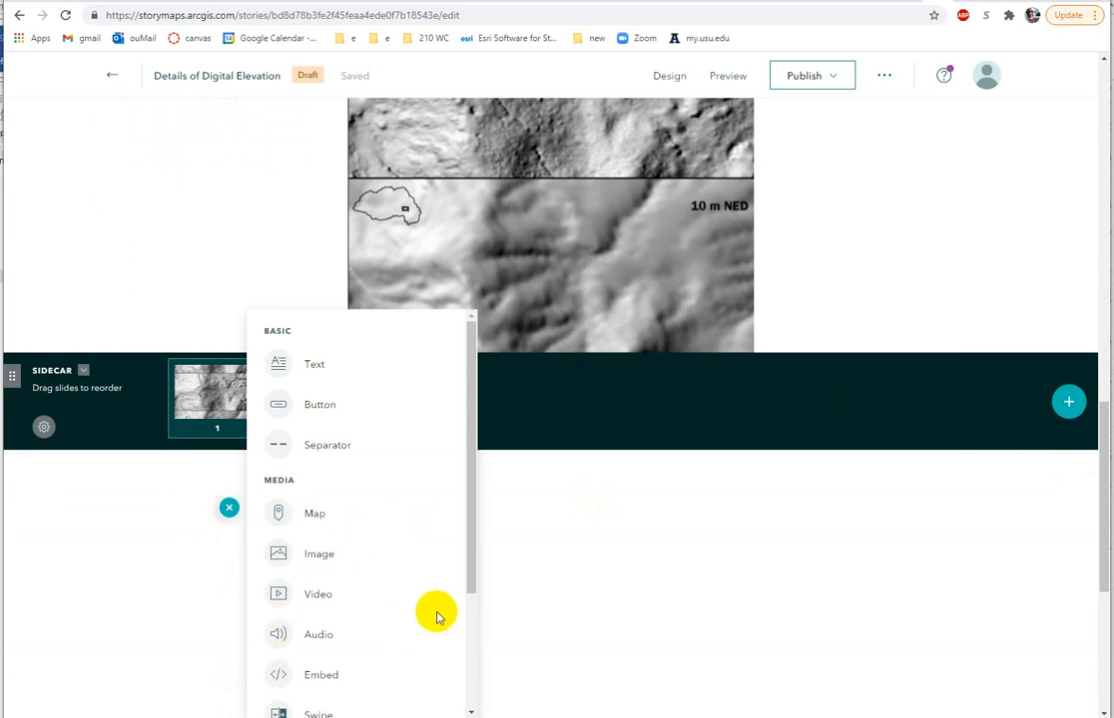
pyautogui.moveTo(471, 596); pyautogui.dragTo(472, 631)
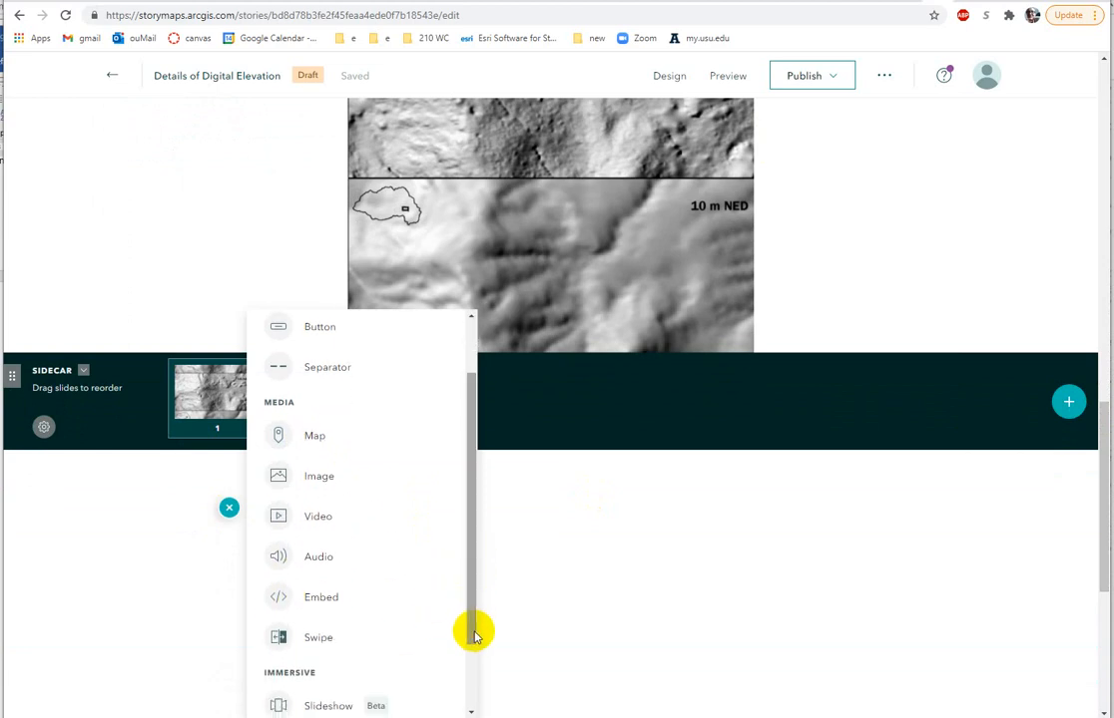
pyautogui.click(280, 644)
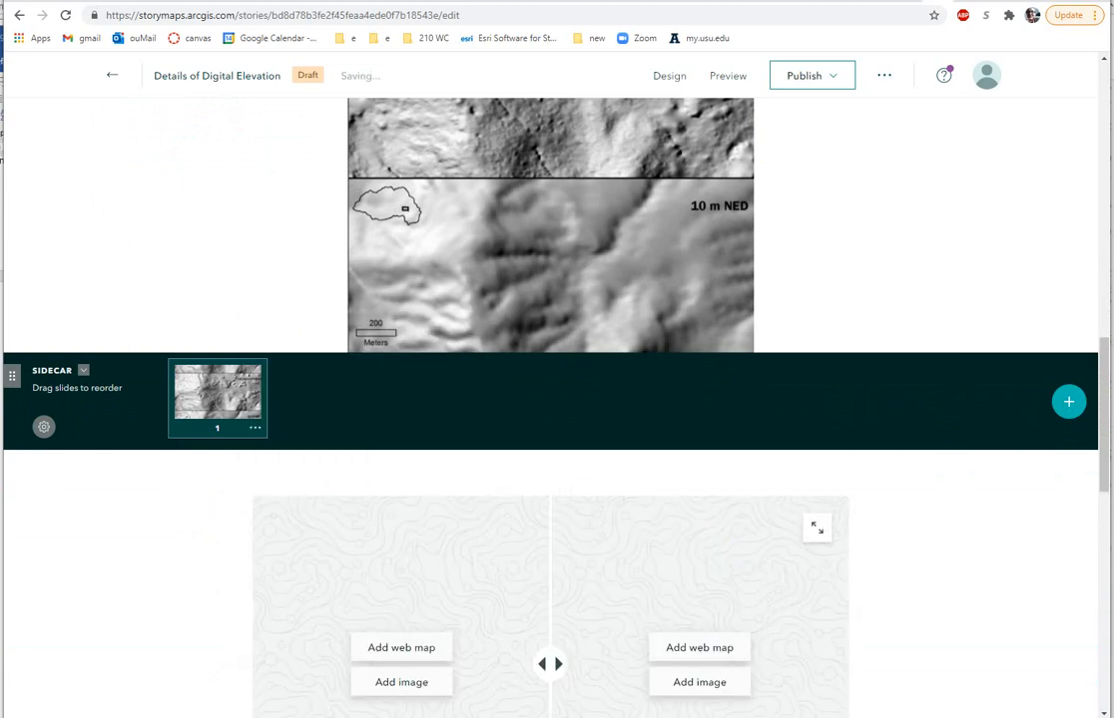
# - Upload lidar_hs.png as the image on the left side of the Swipe block
pyautogui.moveTo(1101, 410); pyautogui.dragTo(1101, 465)
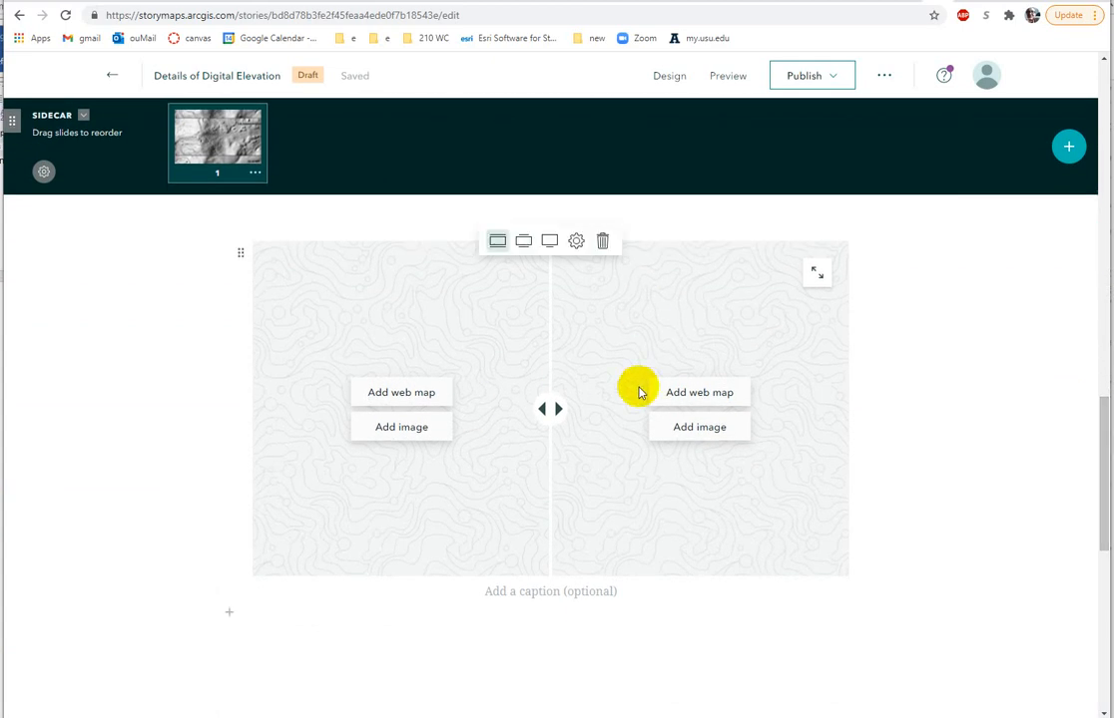
pyautogui.click(394, 431)
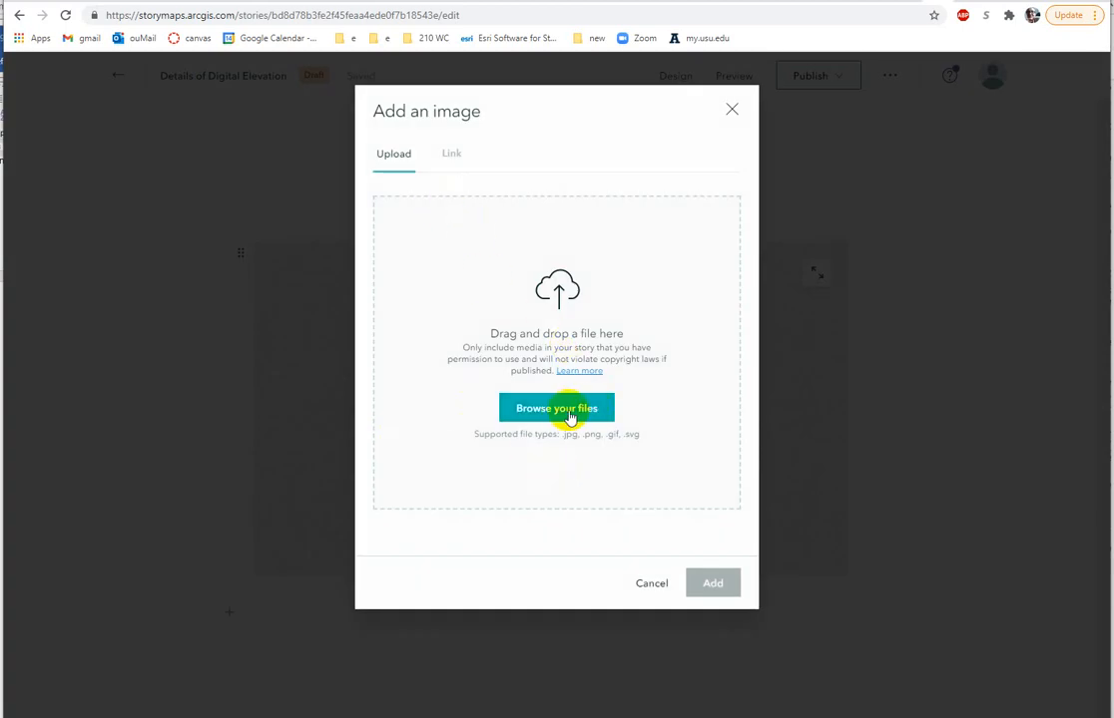
pyautogui.click(562, 416)
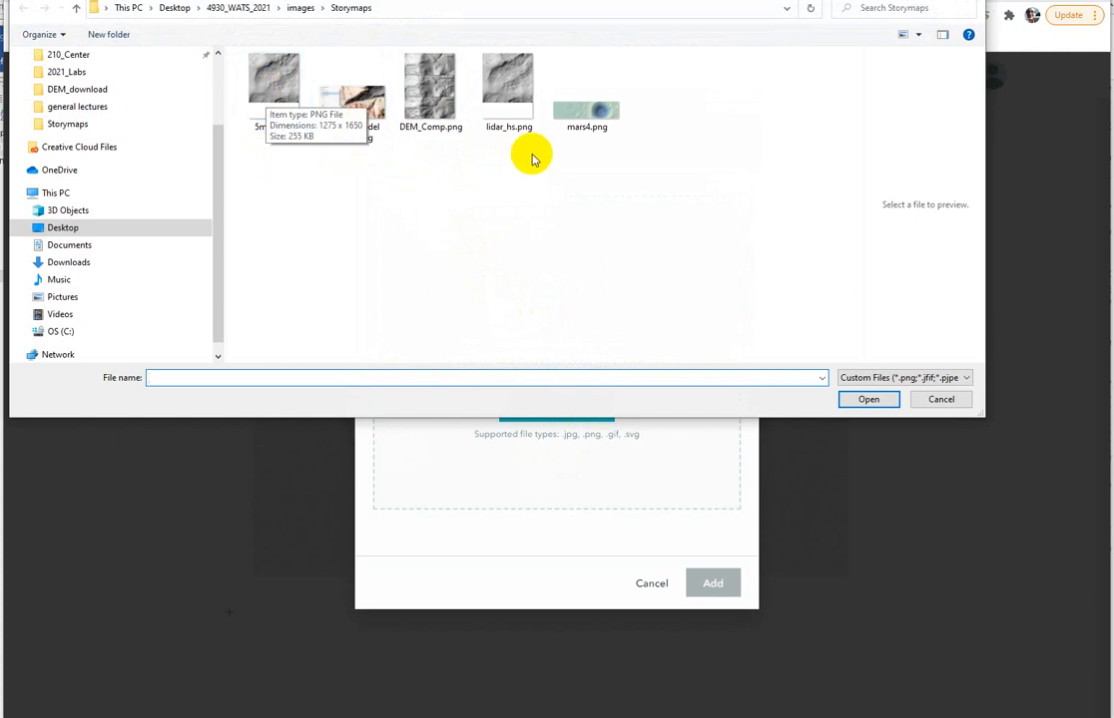
pyautogui.click(509, 92)
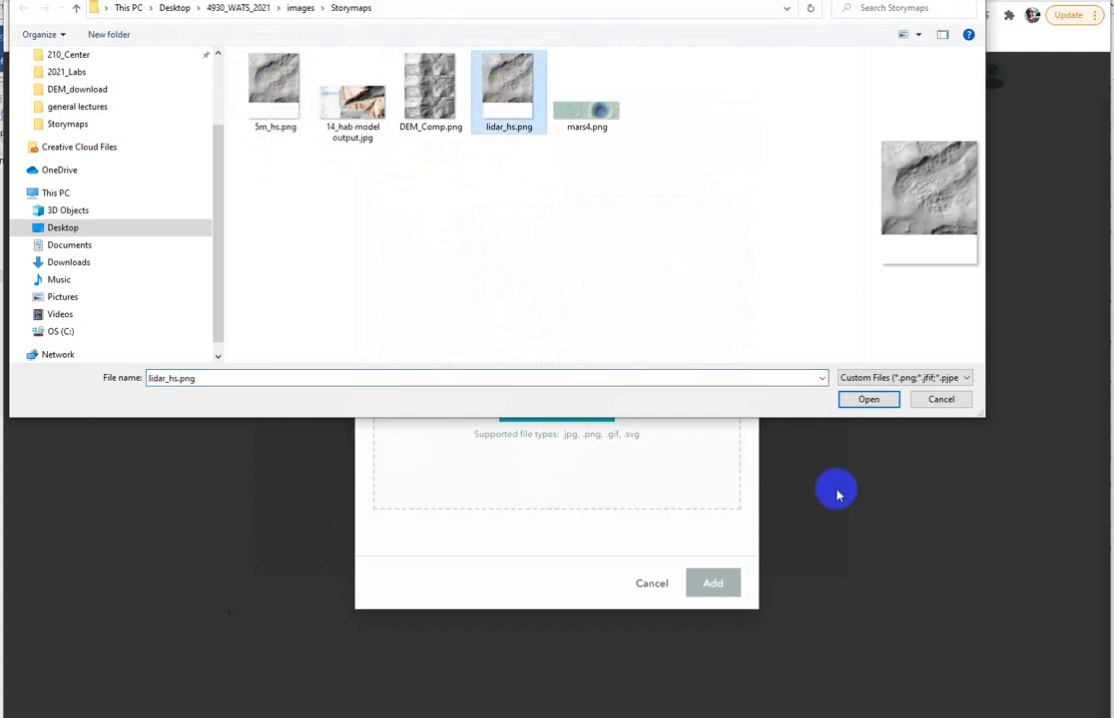
pyautogui.click(869, 399)
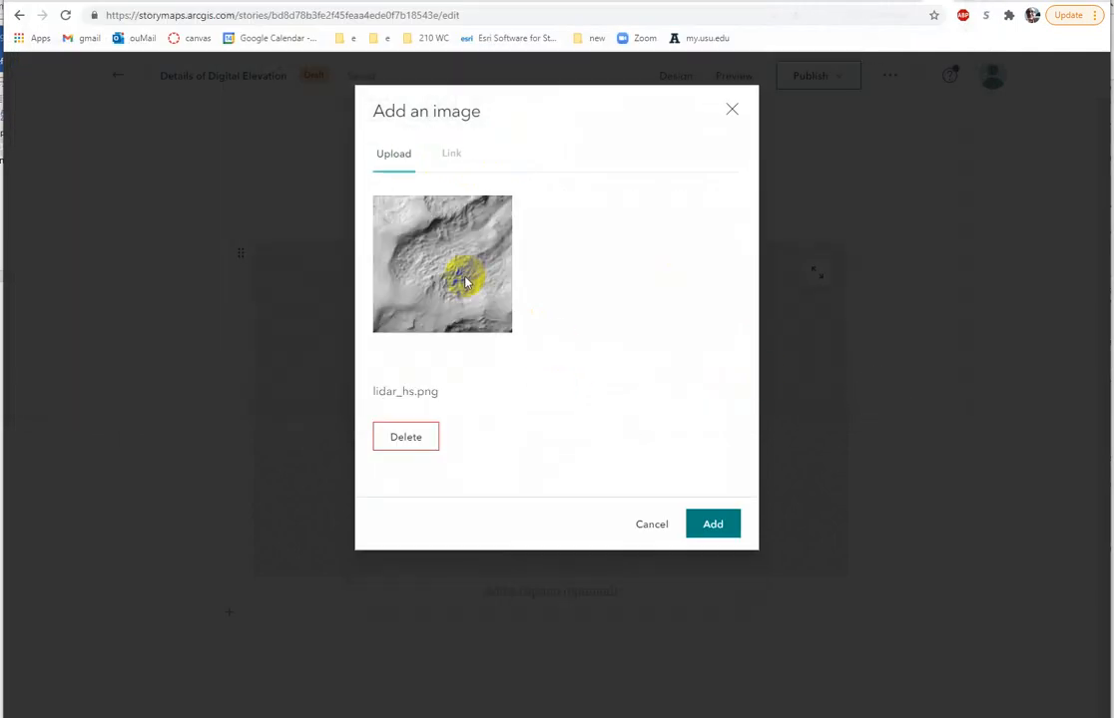
pyautogui.click(714, 526)
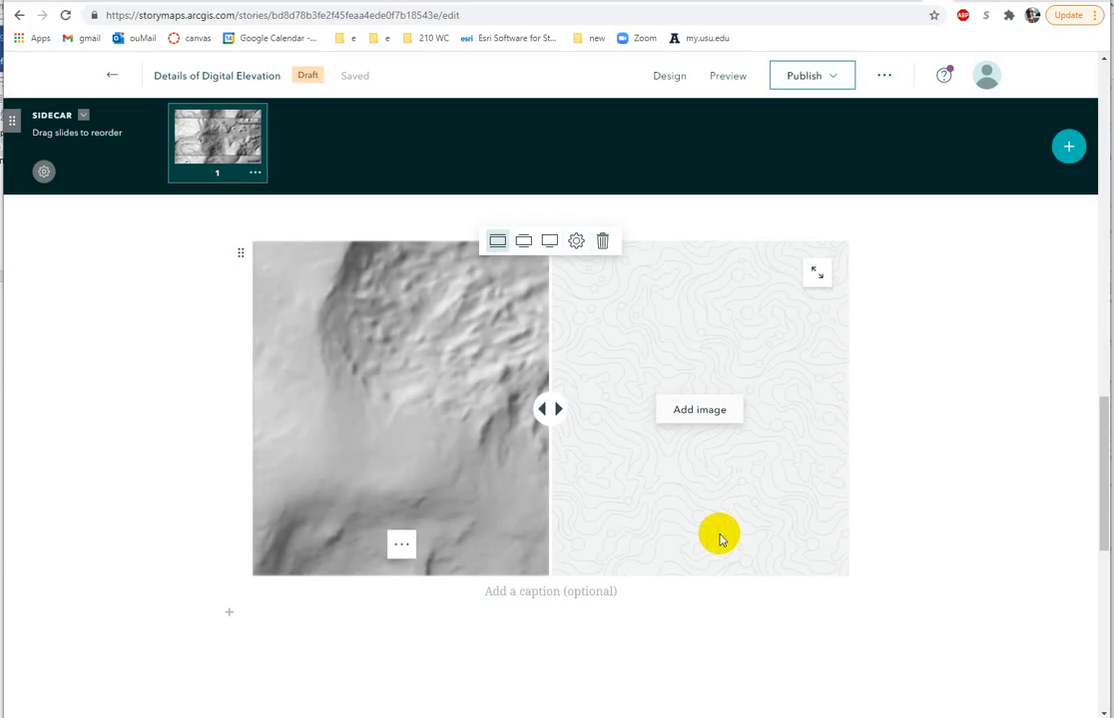
# - Upload 5m_hs.png as the right image of the Swipe block and slide the divider to compare both images
pyautogui.click(704, 412)
pyautogui.click(556, 415)
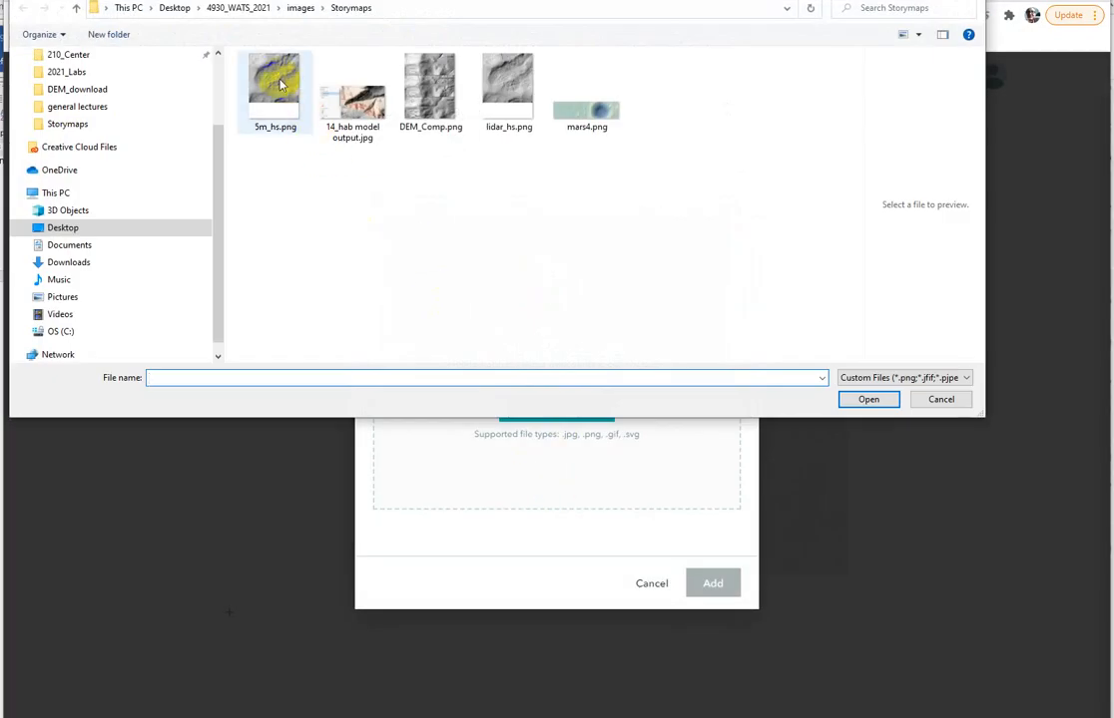
pyautogui.click(276, 84)
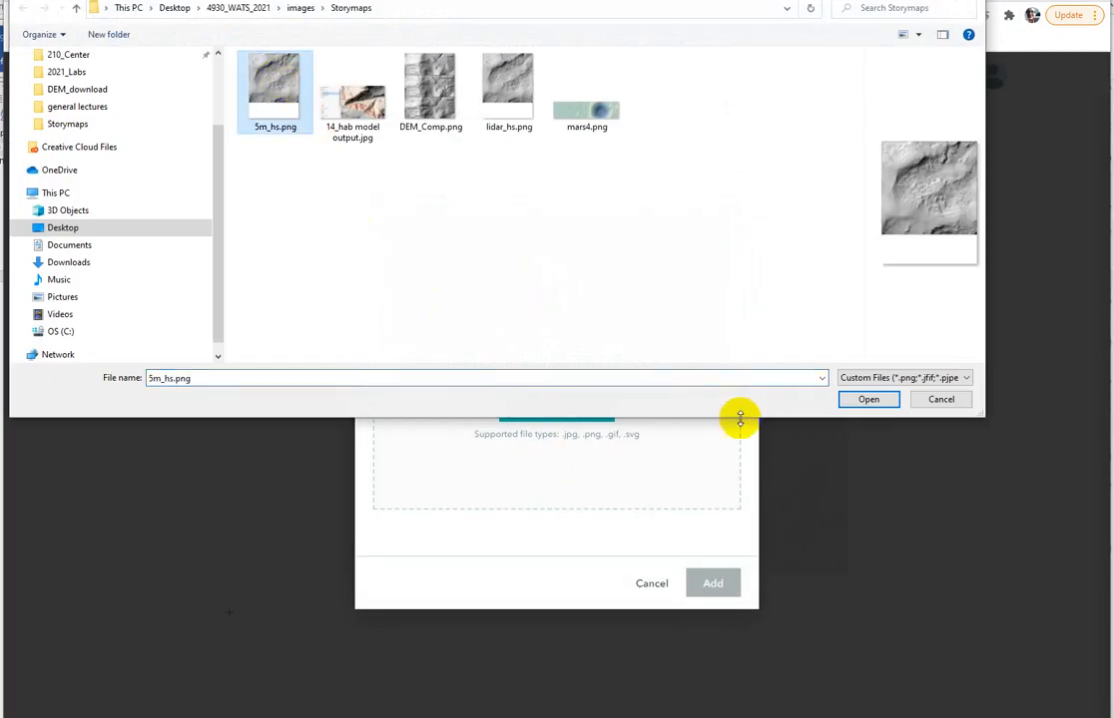
pyautogui.click(868, 399)
pyautogui.click(712, 524)
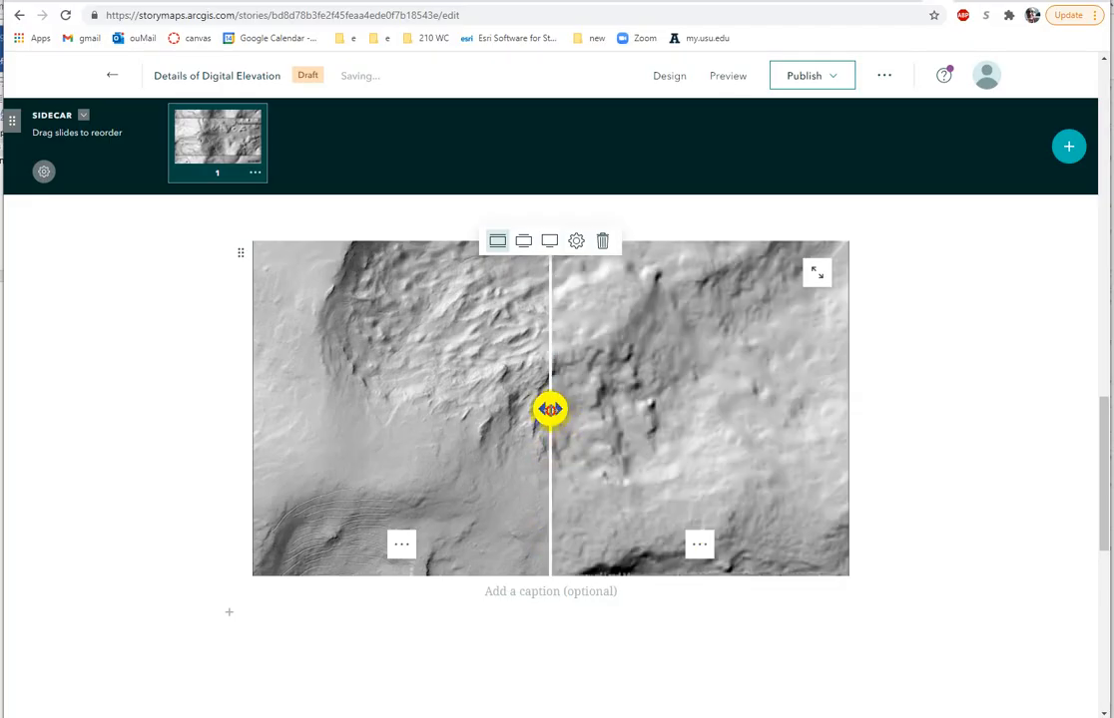
pyautogui.moveTo(550, 409); pyautogui.dragTo(580, 489)
pyautogui.moveTo(591, 409); pyautogui.dragTo(774, 405)
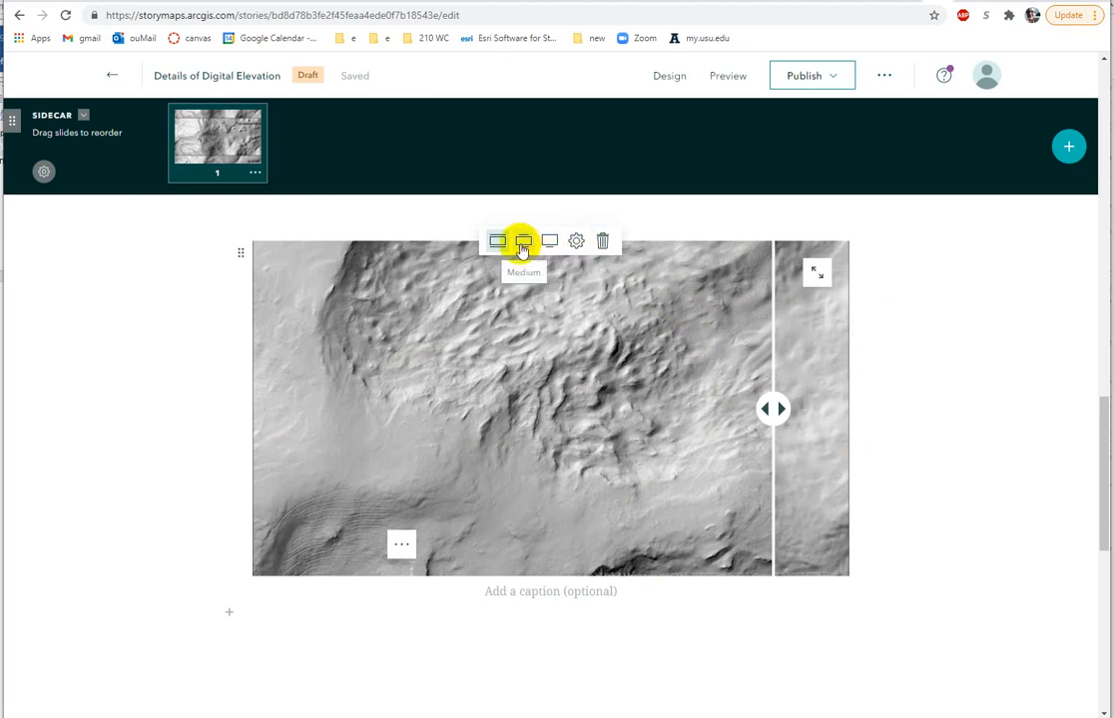
# - Set the Swipe block's display to Fit (do not crop) and save the options
pyautogui.click(576, 241)
pyautogui.click(404, 249)
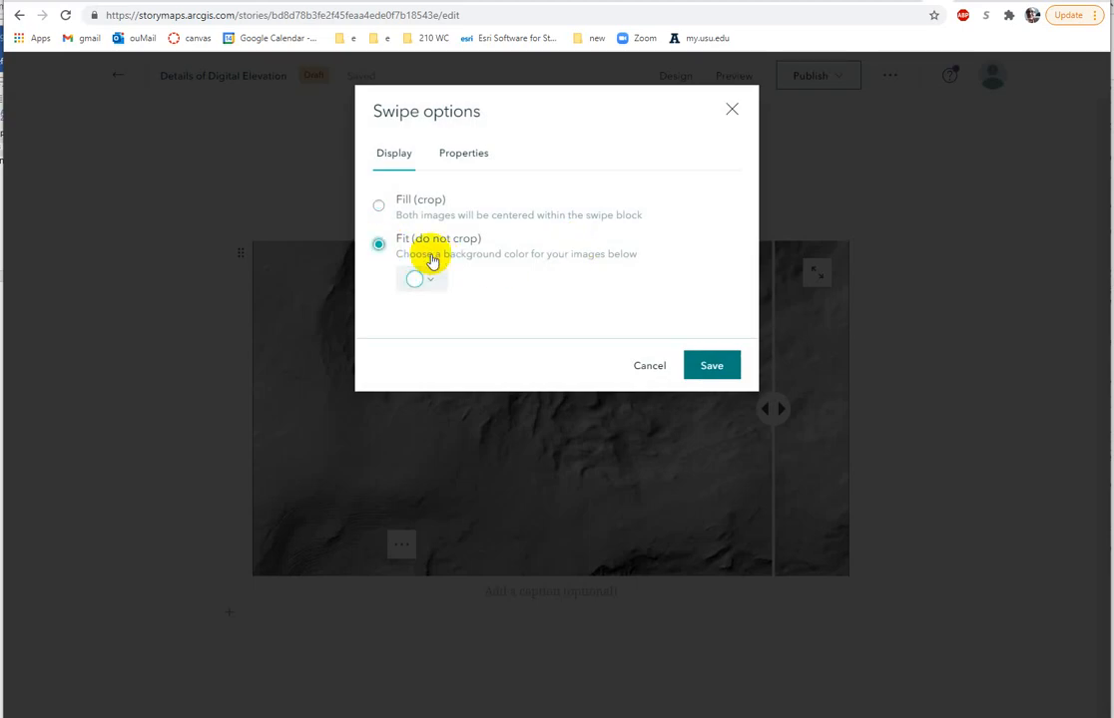
pyautogui.click(716, 367)
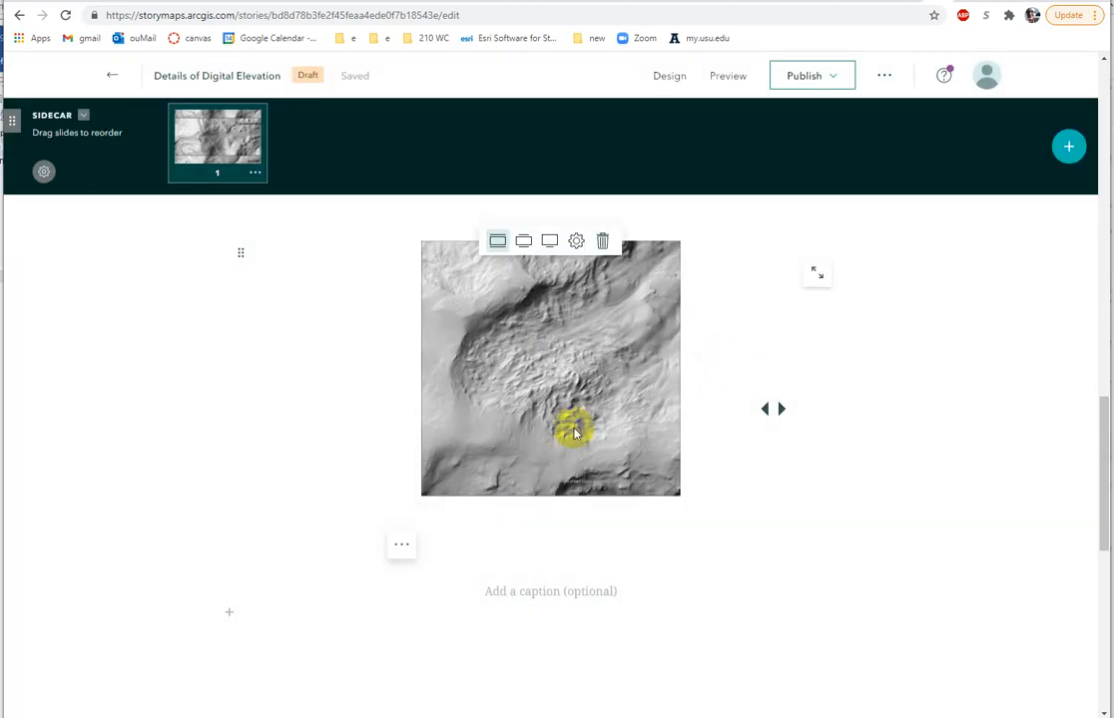
# - Expand the Swipe block to full view, slide the divider across to compare both elevation images, and close the expanded view
pyautogui.click(819, 274)
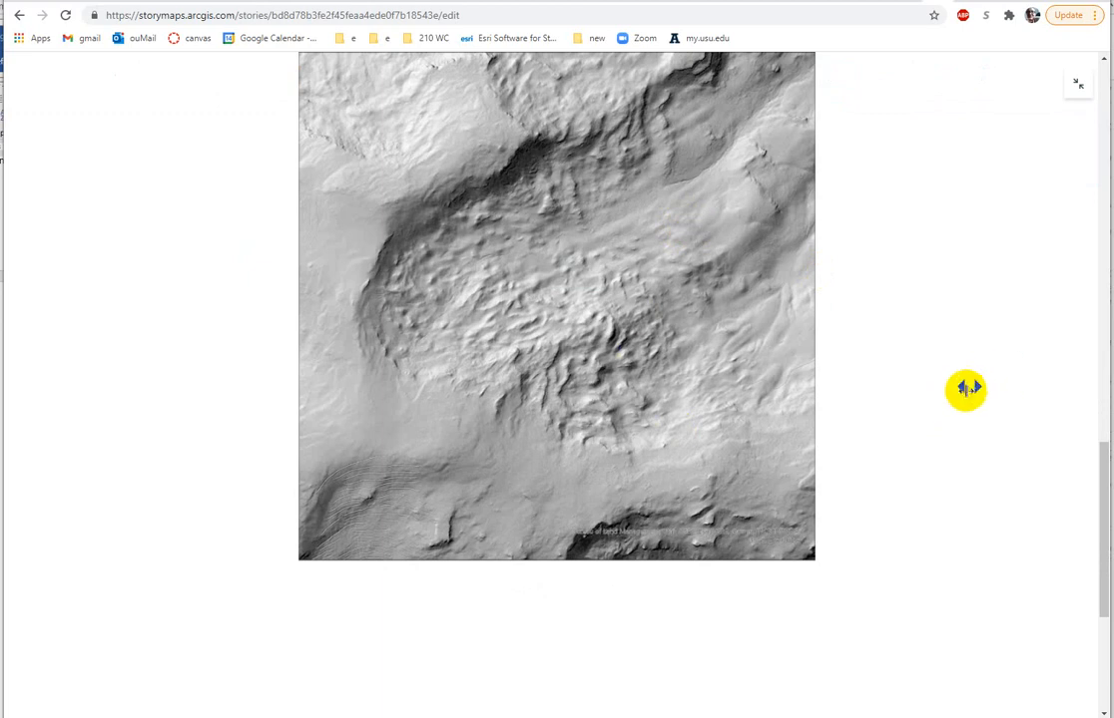
pyautogui.moveTo(968, 387); pyautogui.dragTo(572, 454)
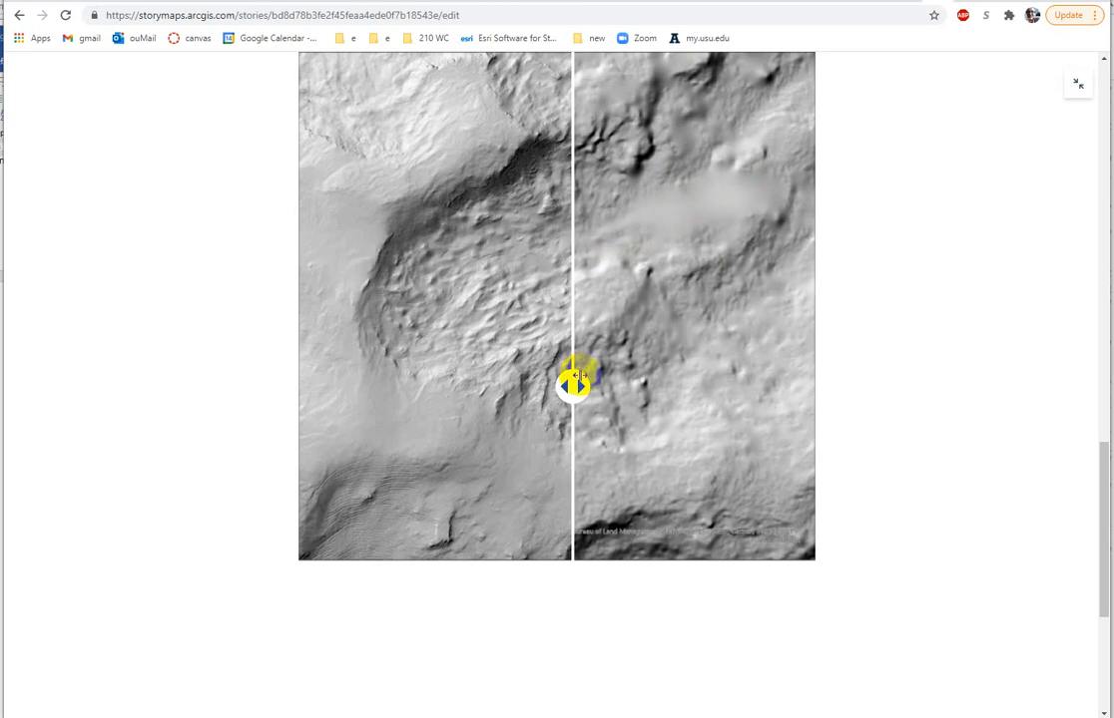
pyautogui.moveTo(572, 387); pyautogui.dragTo(770, 387)
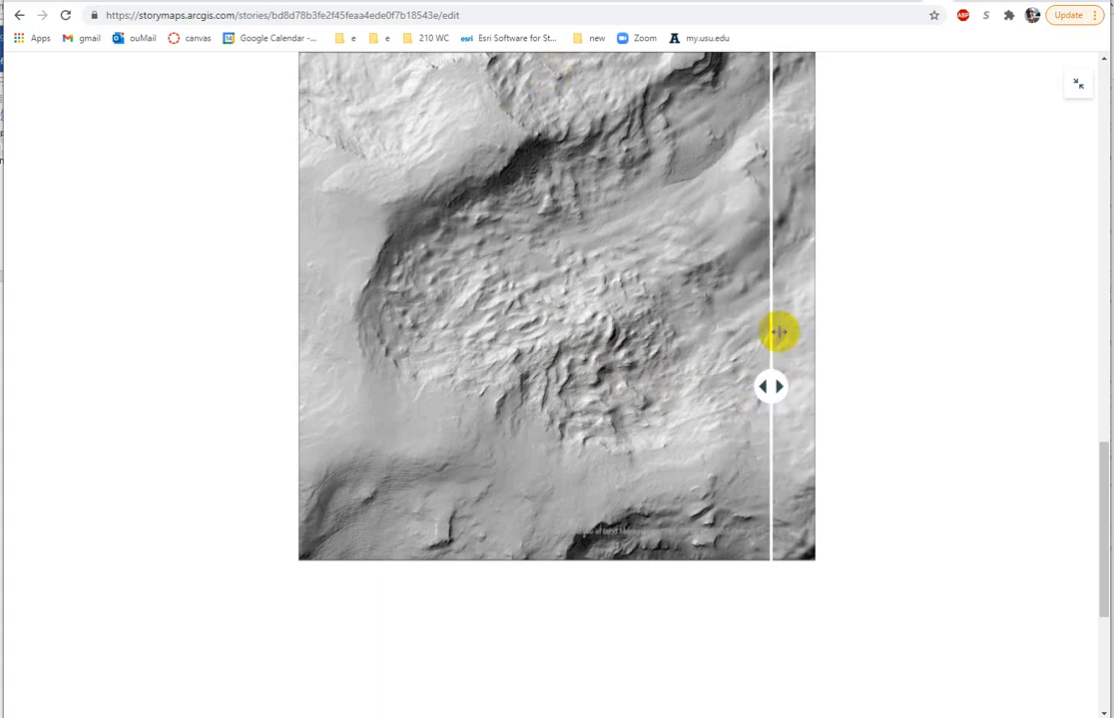
pyautogui.moveTo(778, 385); pyautogui.dragTo(380, 432)
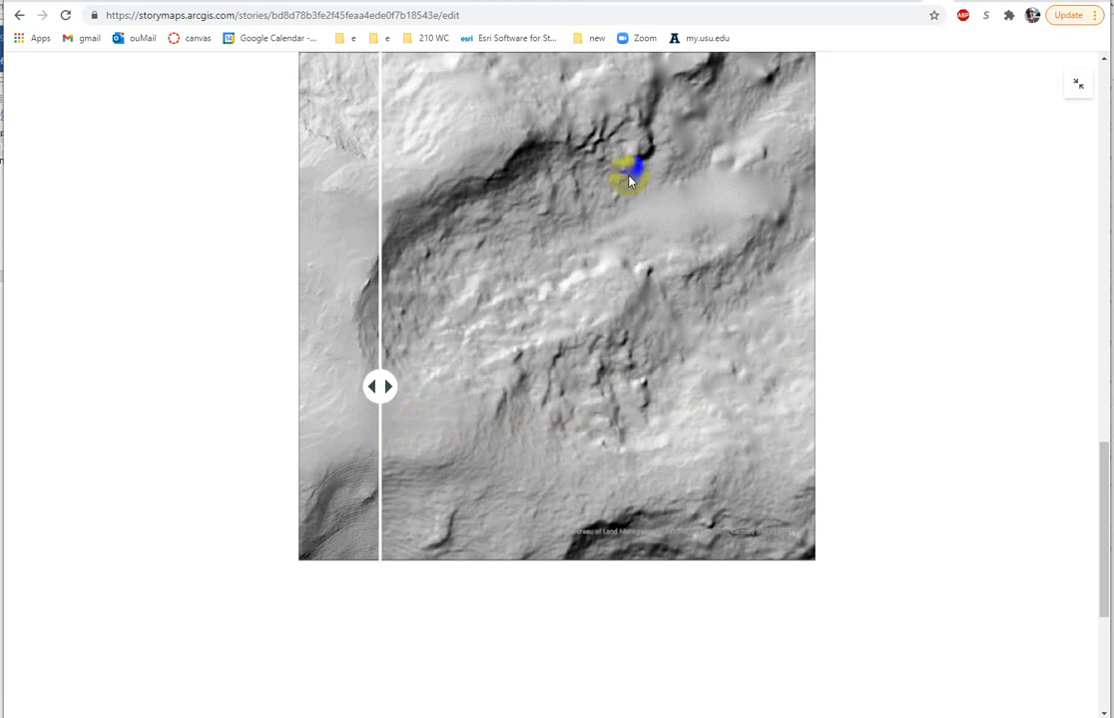
pyautogui.moveTo(378, 387); pyautogui.dragTo(572, 392)
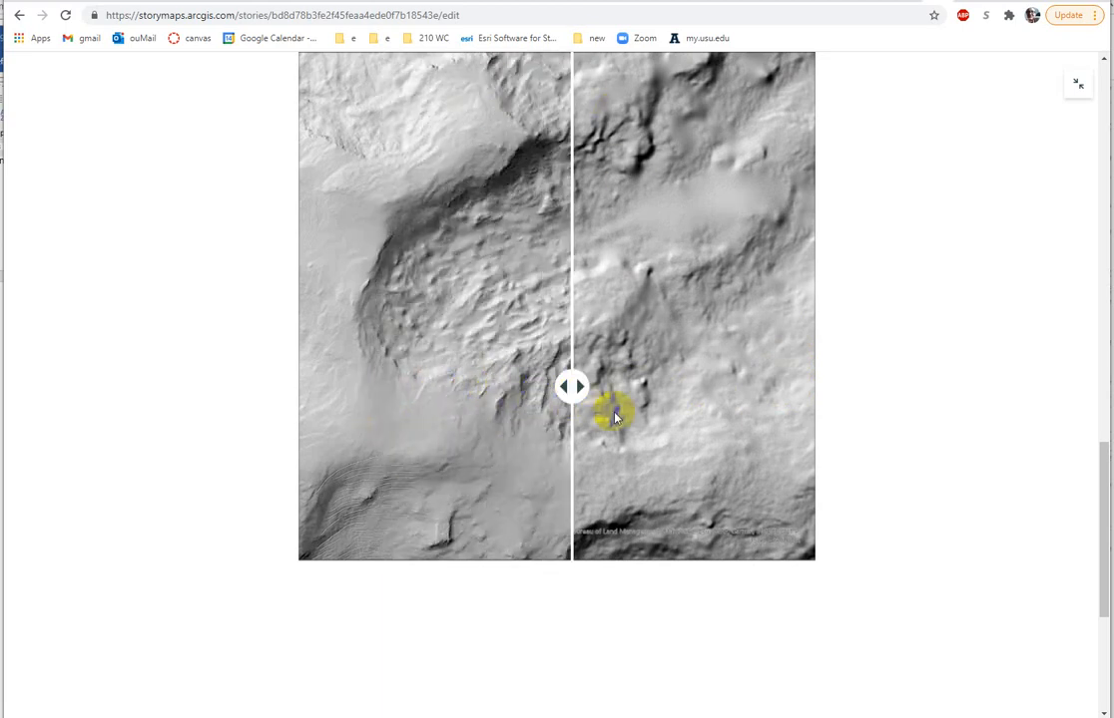
pyautogui.moveTo(1103, 530); pyautogui.dragTo(1104, 620)
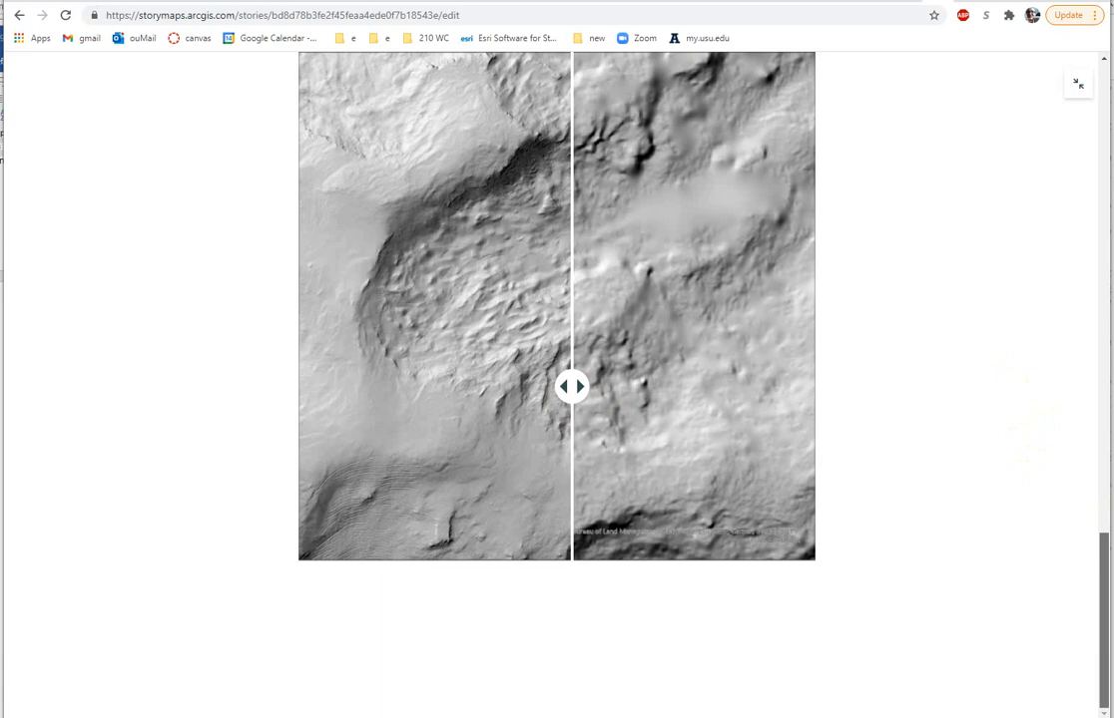
pyautogui.click(1076, 83)
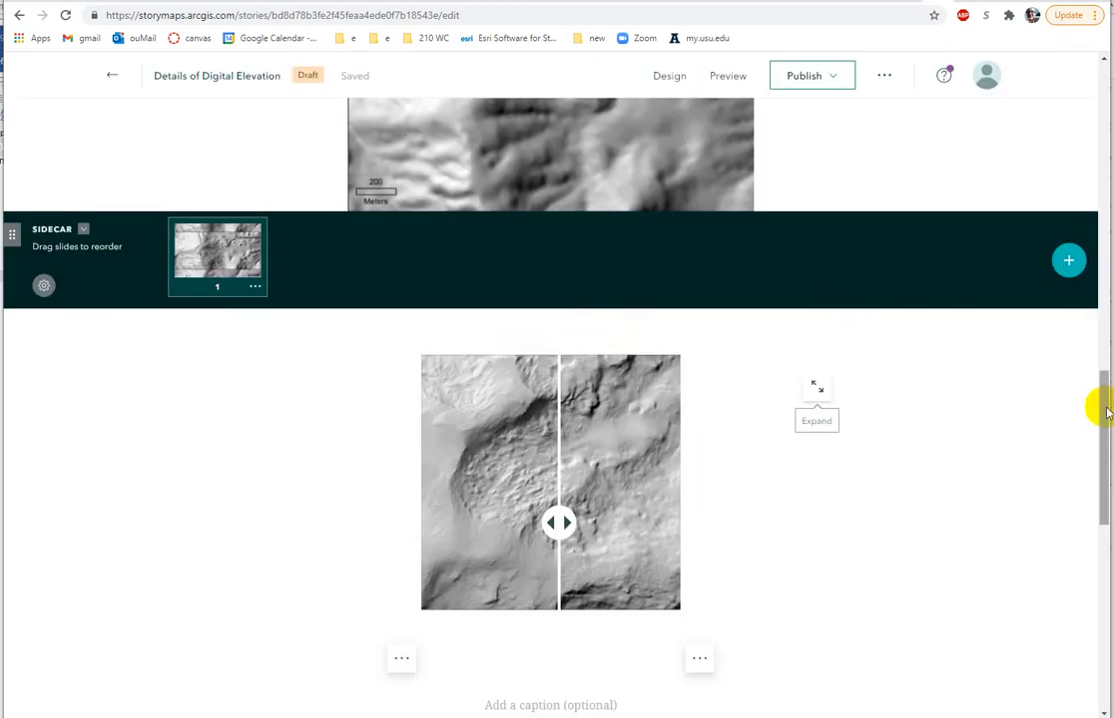
# - Insert an immersive Slideshow block below the Swipe block and skip its introduction
pyautogui.moveTo(1100, 403); pyautogui.dragTo(1102, 460)
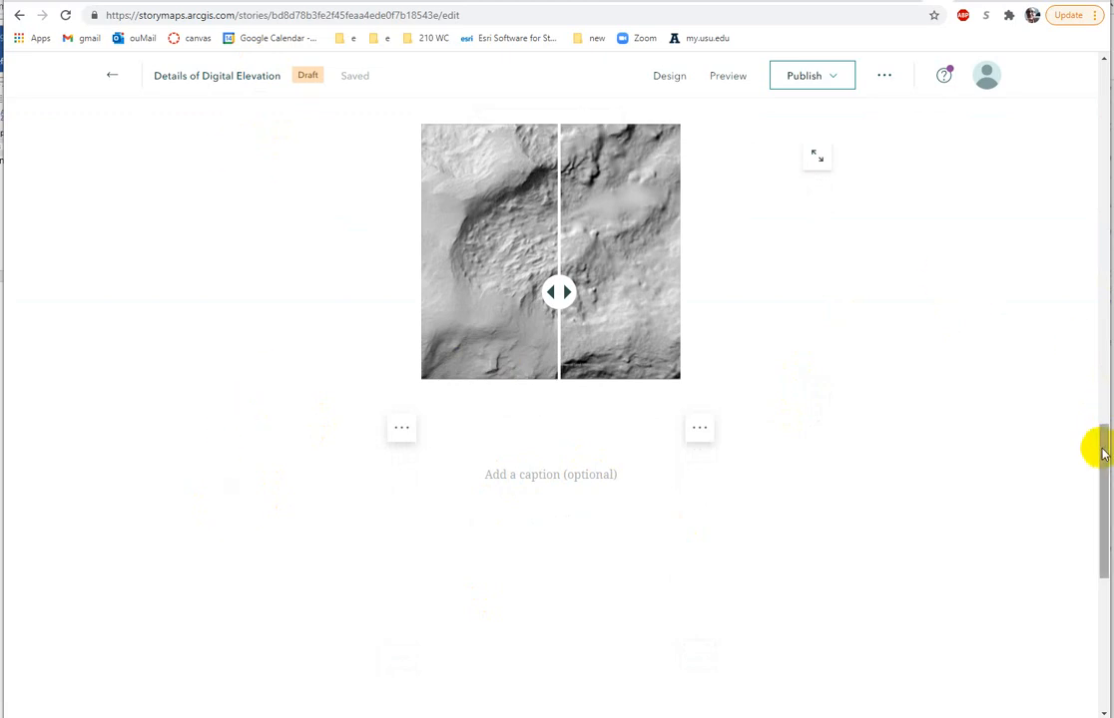
pyautogui.moveTo(1102, 449); pyautogui.dragTo(1106, 247)
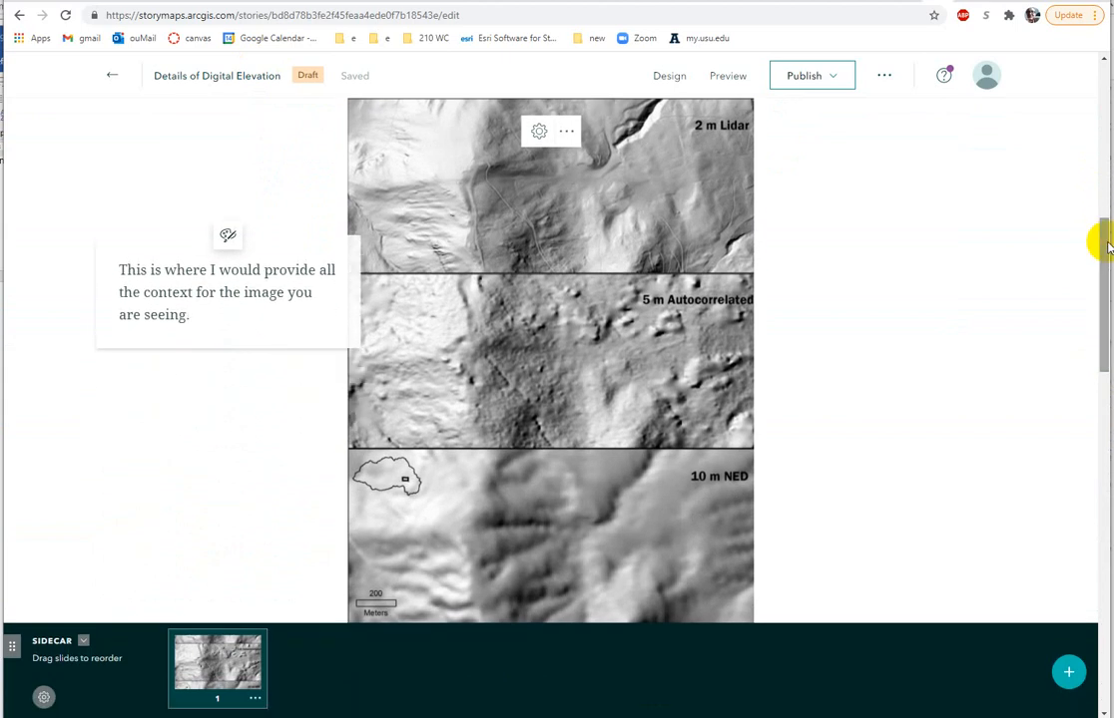
pyautogui.moveTo(1103, 330); pyautogui.dragTo(1102, 502)
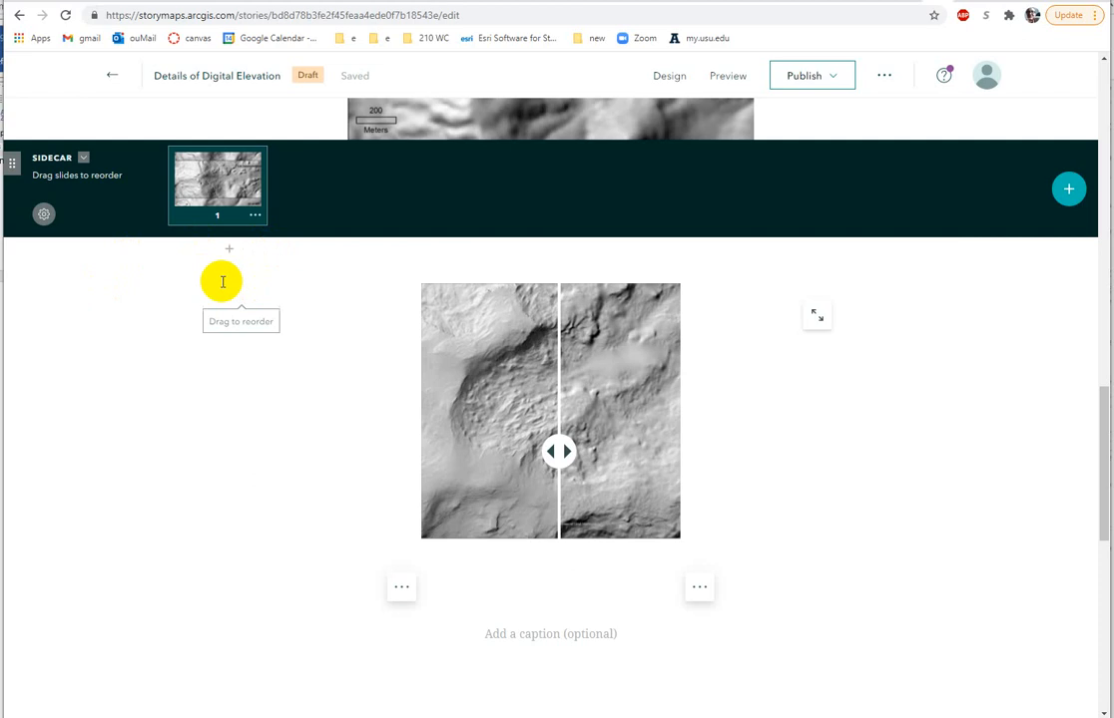
pyautogui.click(228, 656)
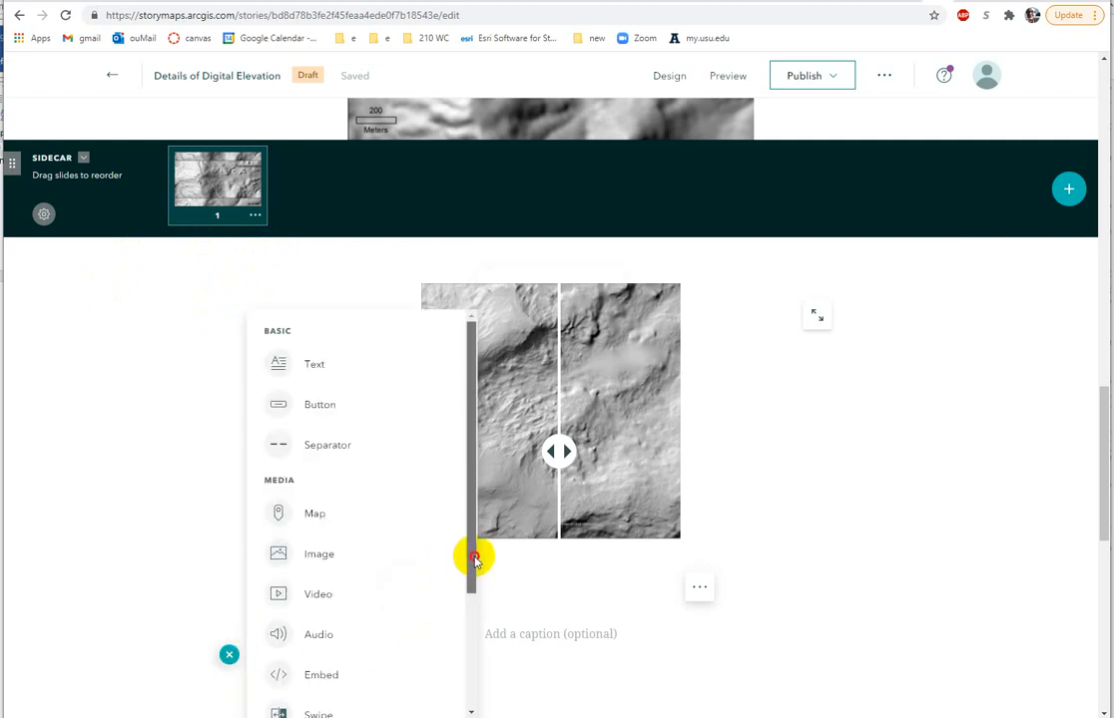
pyautogui.moveTo(475, 561); pyautogui.dragTo(487, 703)
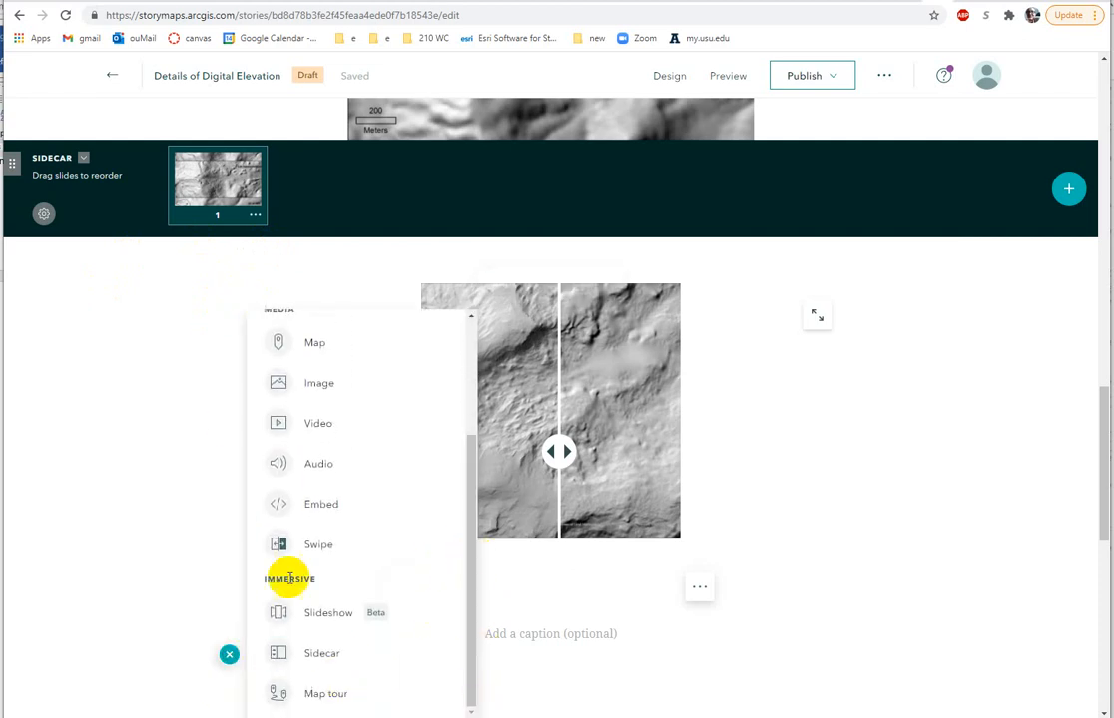
pyautogui.moveTo(278, 619)
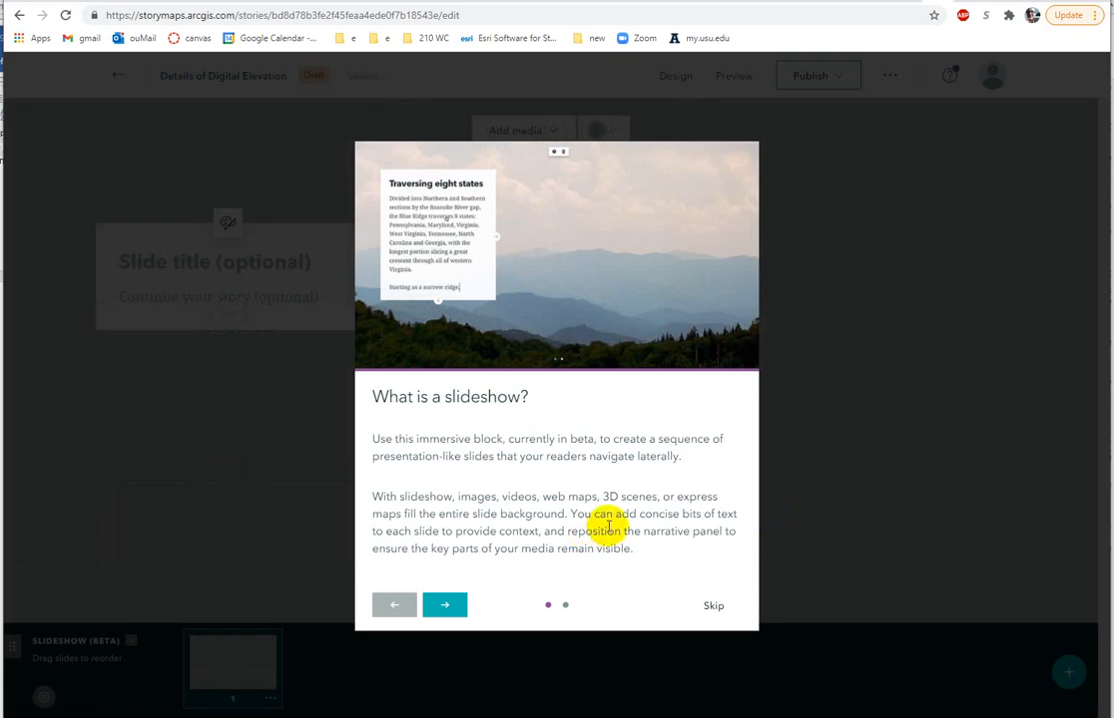
pyautogui.click(713, 611)
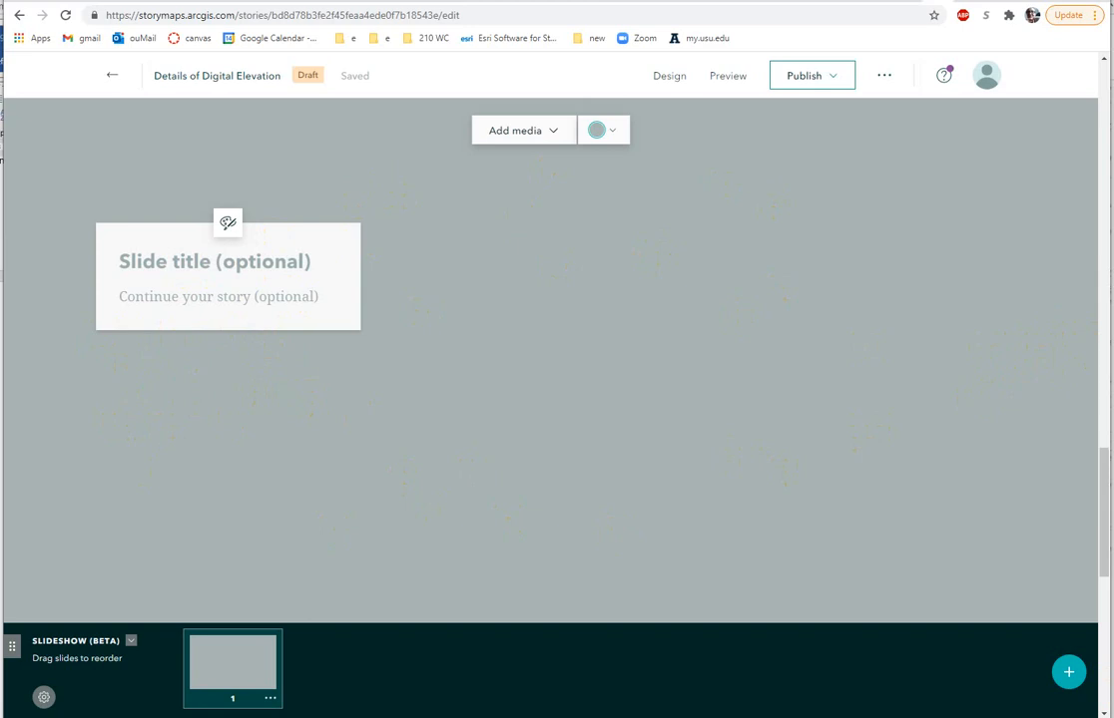
# - Preview the story, return to the editor, and check the additional story actions
pyautogui.moveTo(1102, 562); pyautogui.dragTo(1093, 182)
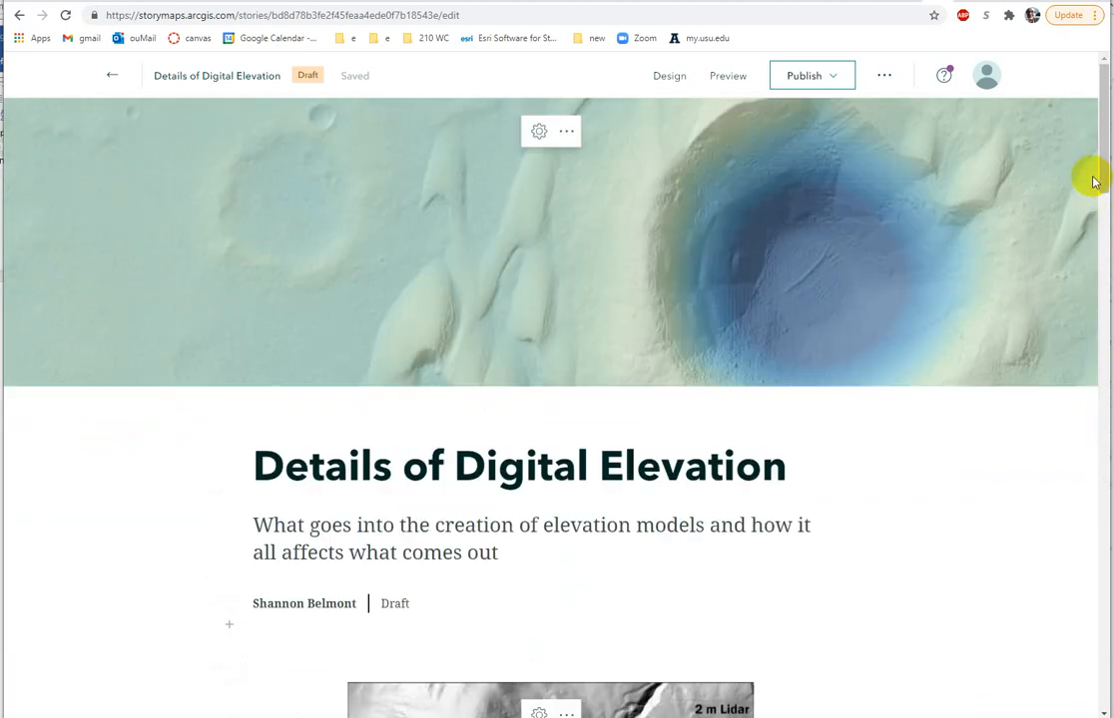
pyautogui.click(727, 79)
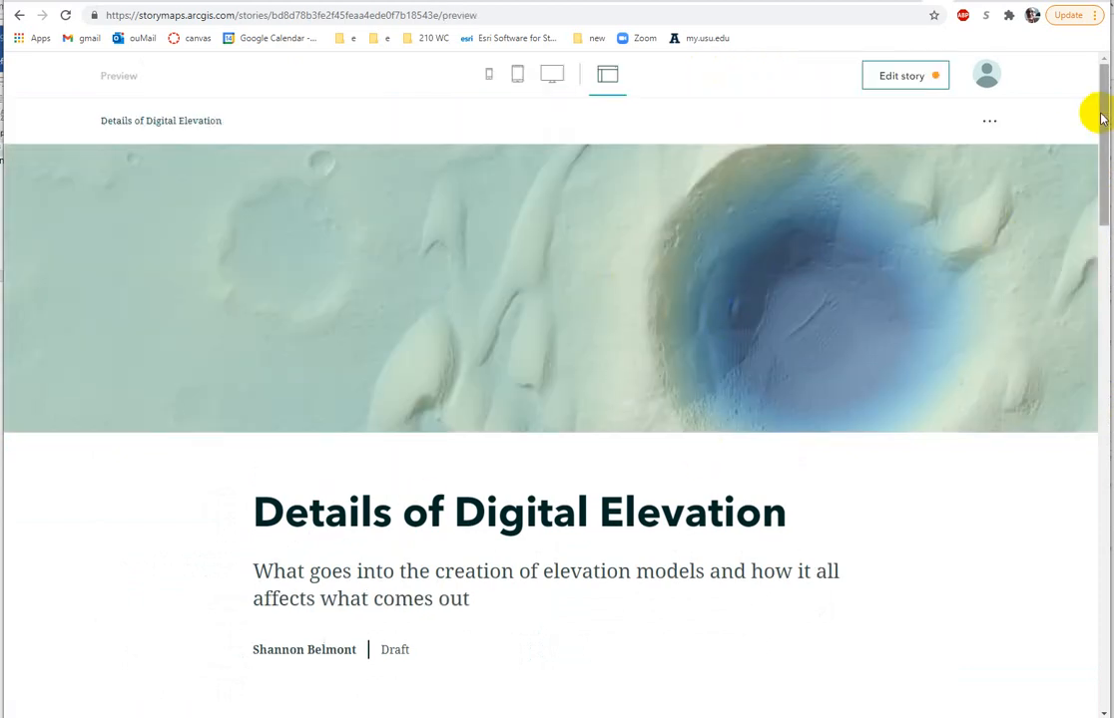
pyautogui.moveTo(1101, 112); pyautogui.dragTo(1086, 66)
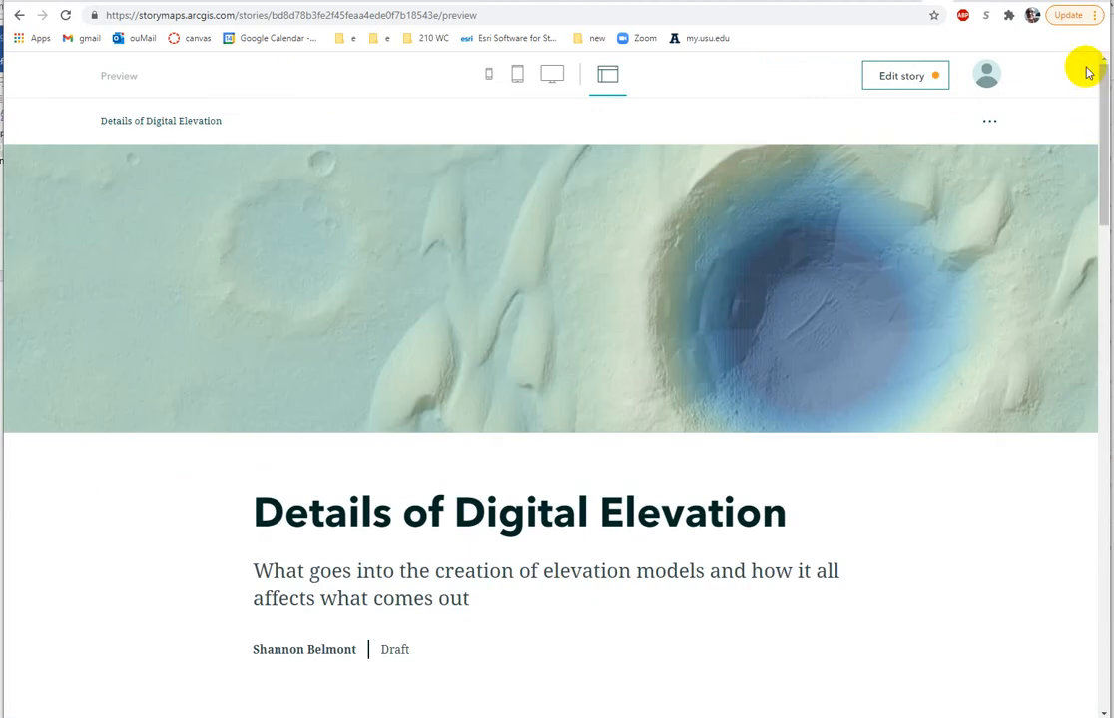
pyautogui.click(893, 80)
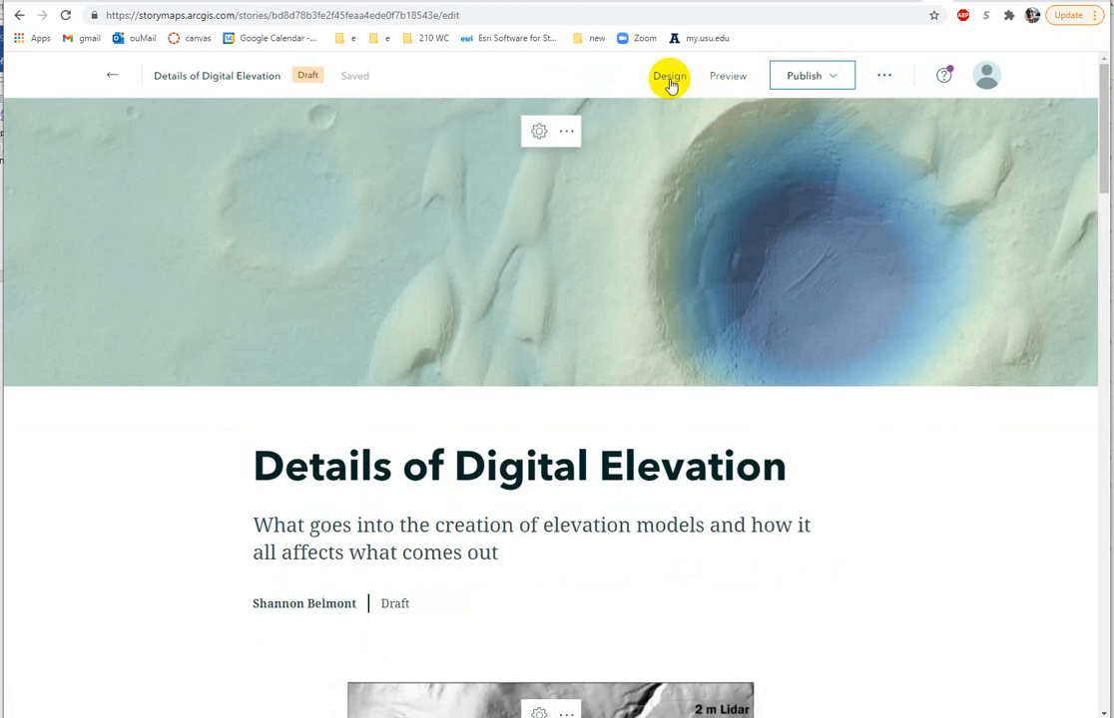
pyautogui.click(878, 77)
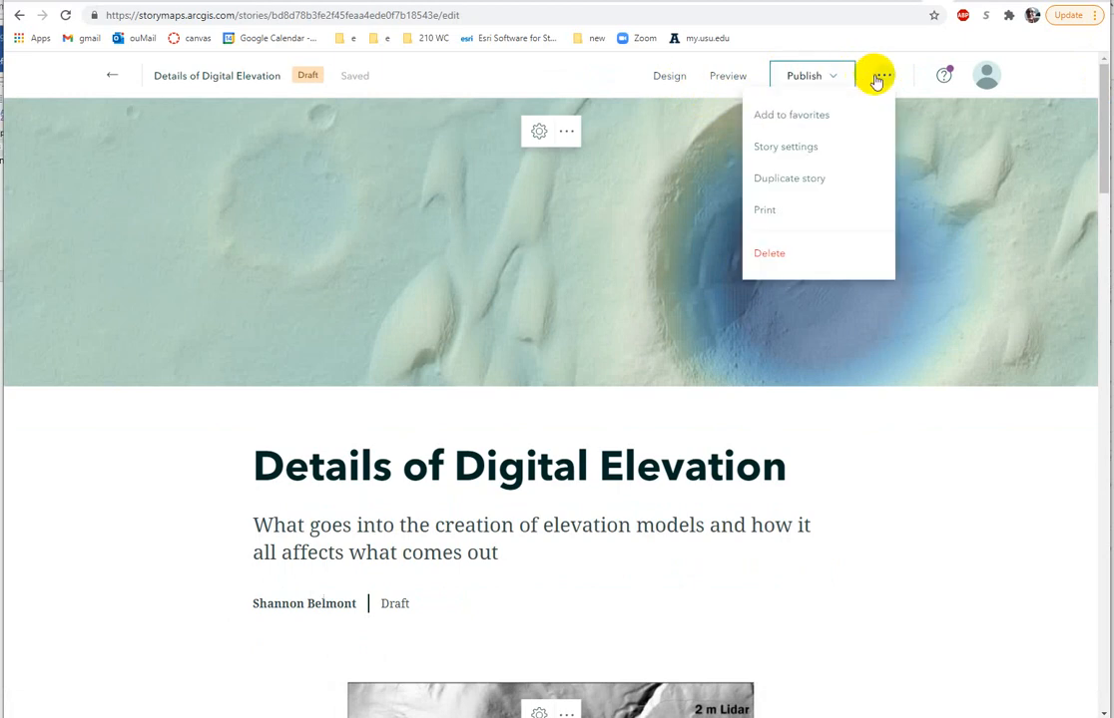
pyautogui.click(882, 76)
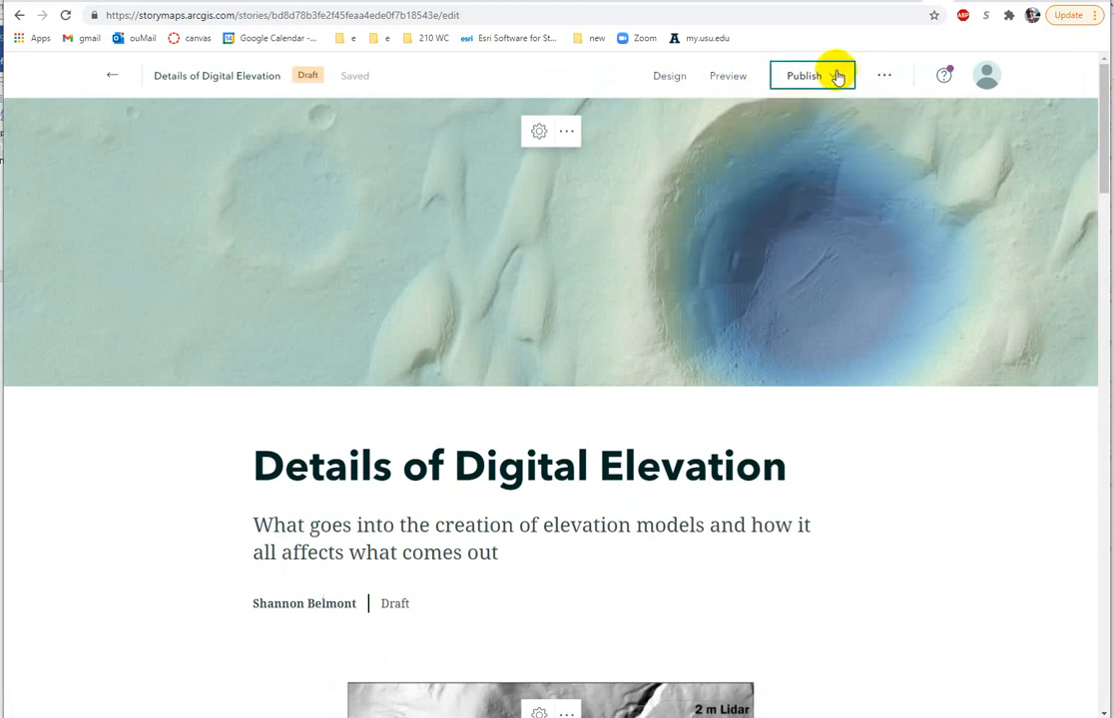
# - Publish the story with the sharing level set to Everyone (Public) and view the published page
pyautogui.click(828, 76)
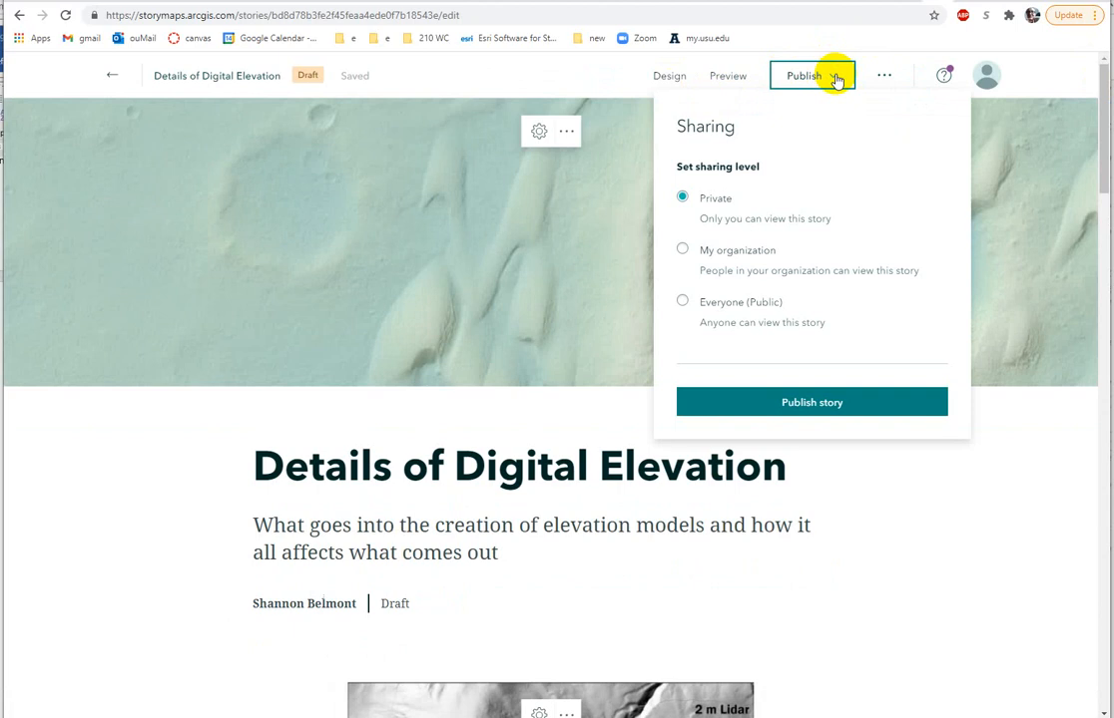
pyautogui.click(681, 304)
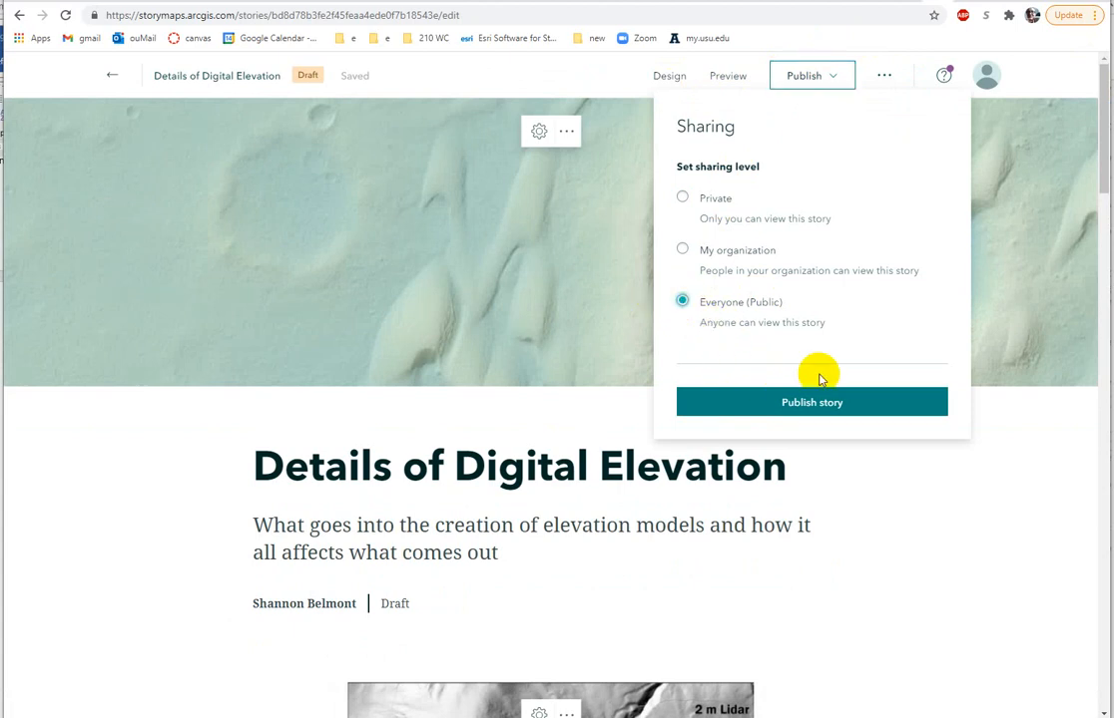
pyautogui.click(821, 404)
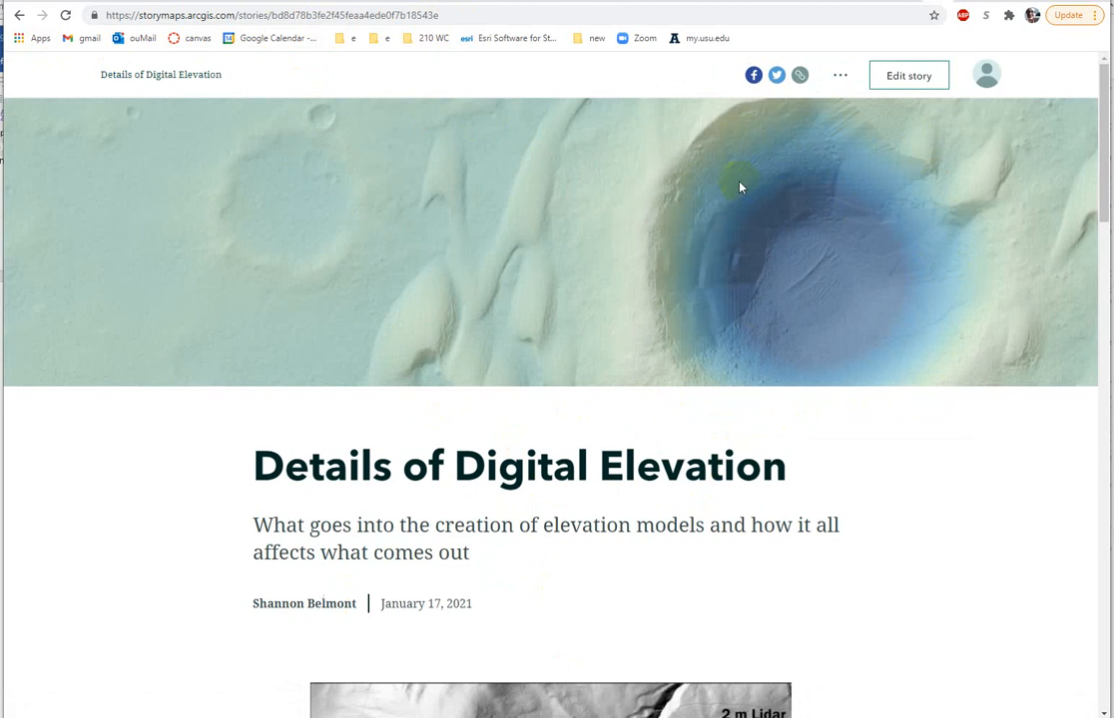
pyautogui.moveTo(1102, 140); pyautogui.dragTo(1074, 40)
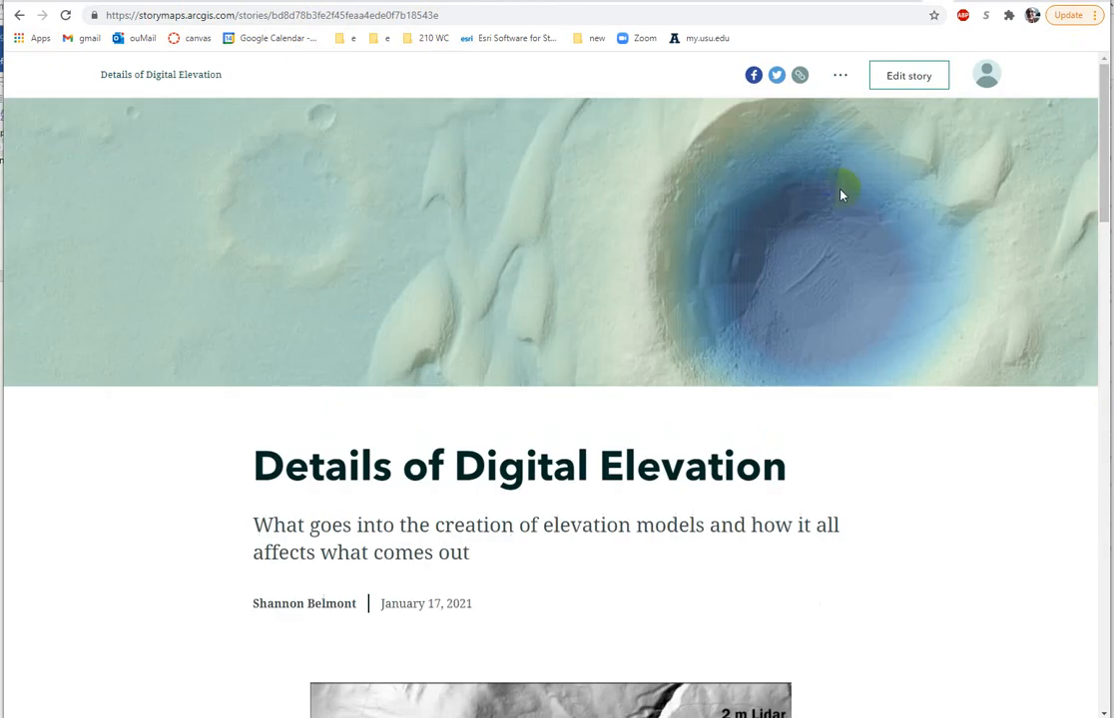